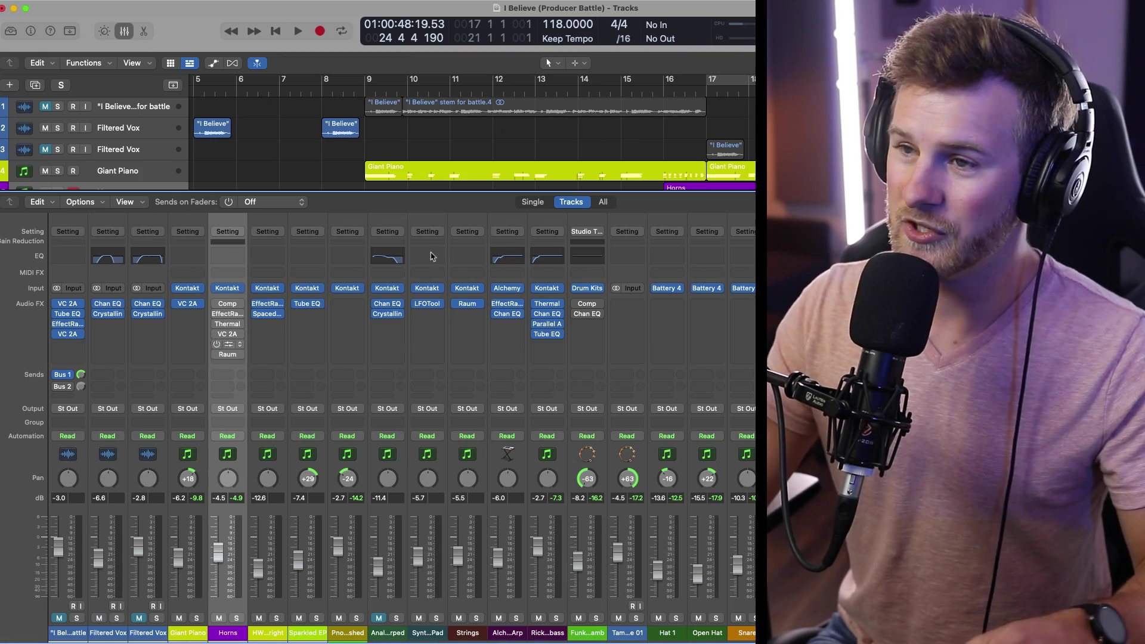
- Play the song from about bar 16 and raise the Horns channel fader to about -4 dB
scroll(670, 118, down, 1)
click(687, 91)
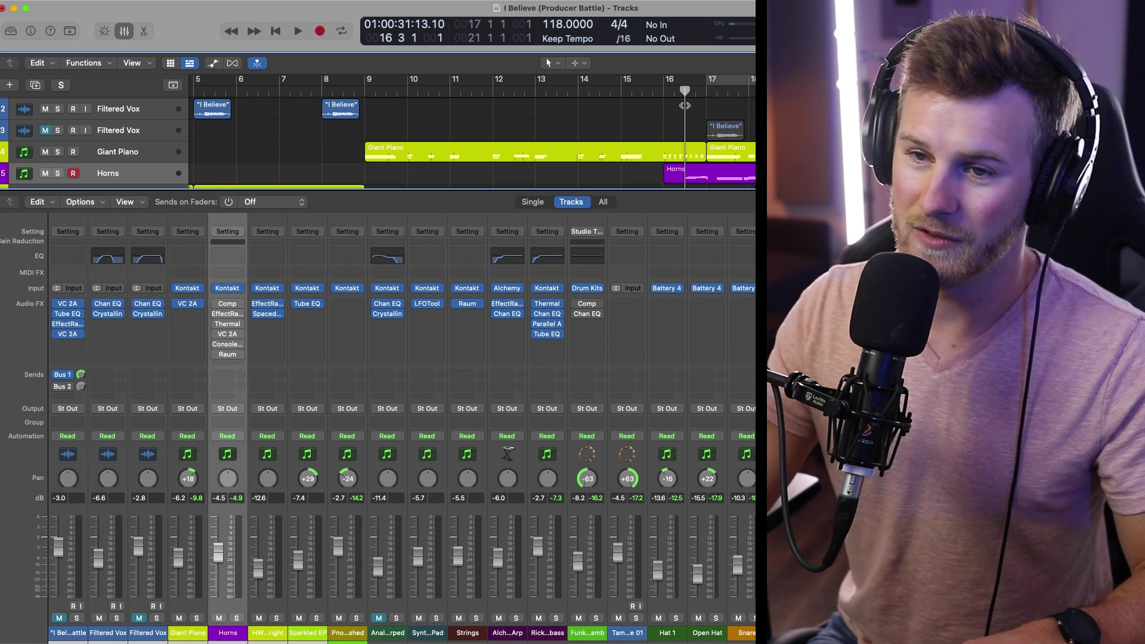
scroll(685, 106, down, 2)
scroll(684, 106, up, 1)
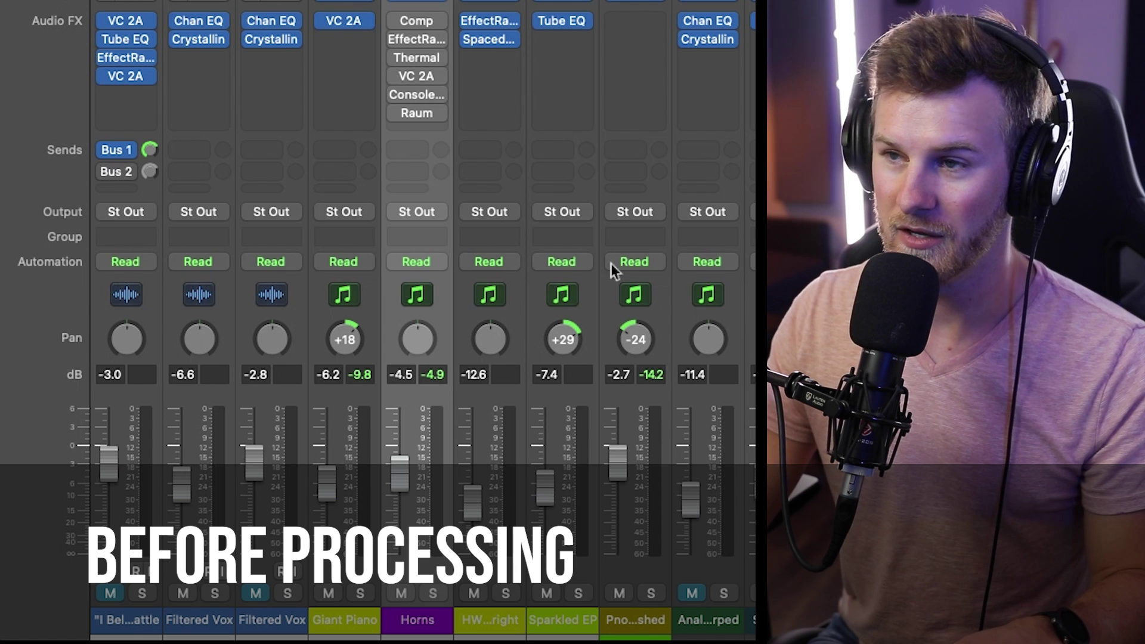
key(space)
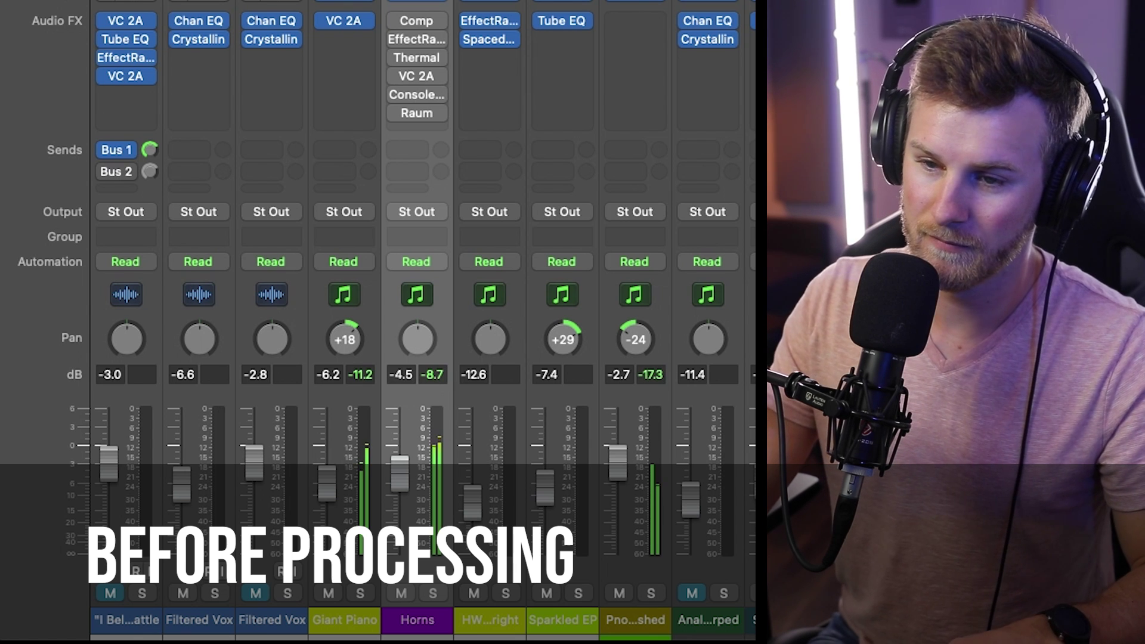
drag(401, 480, 402, 471)
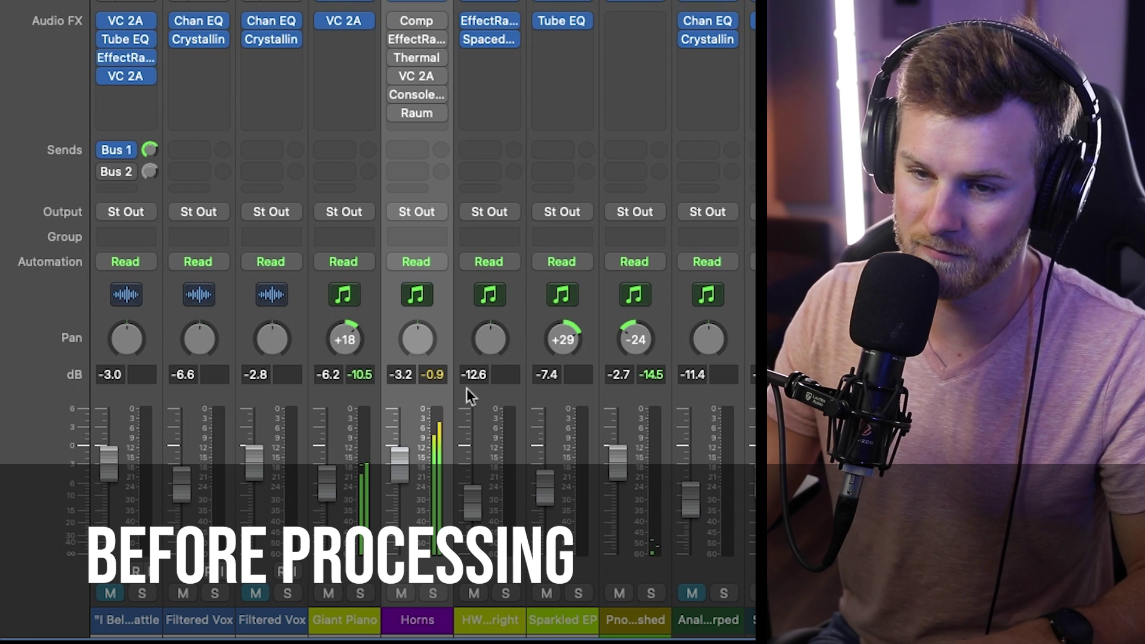
key(s)
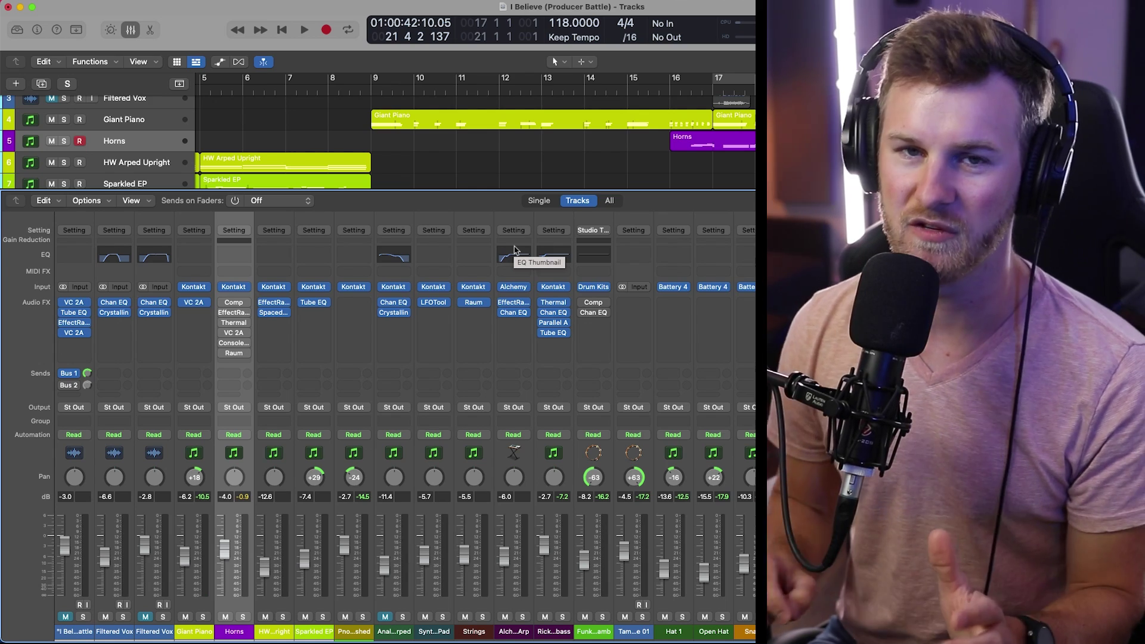
- Close the mixer and open the Horns region in an enlarged Piano Roll editor
click(489, 180)
key(x)
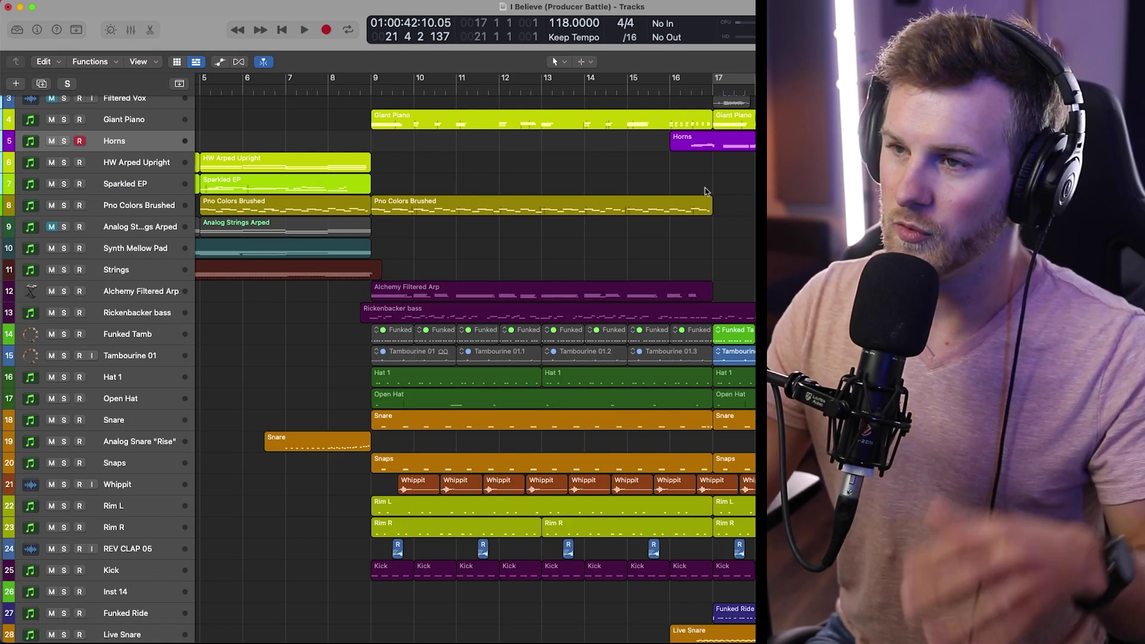
scroll(699, 194, up, 2)
click(739, 162)
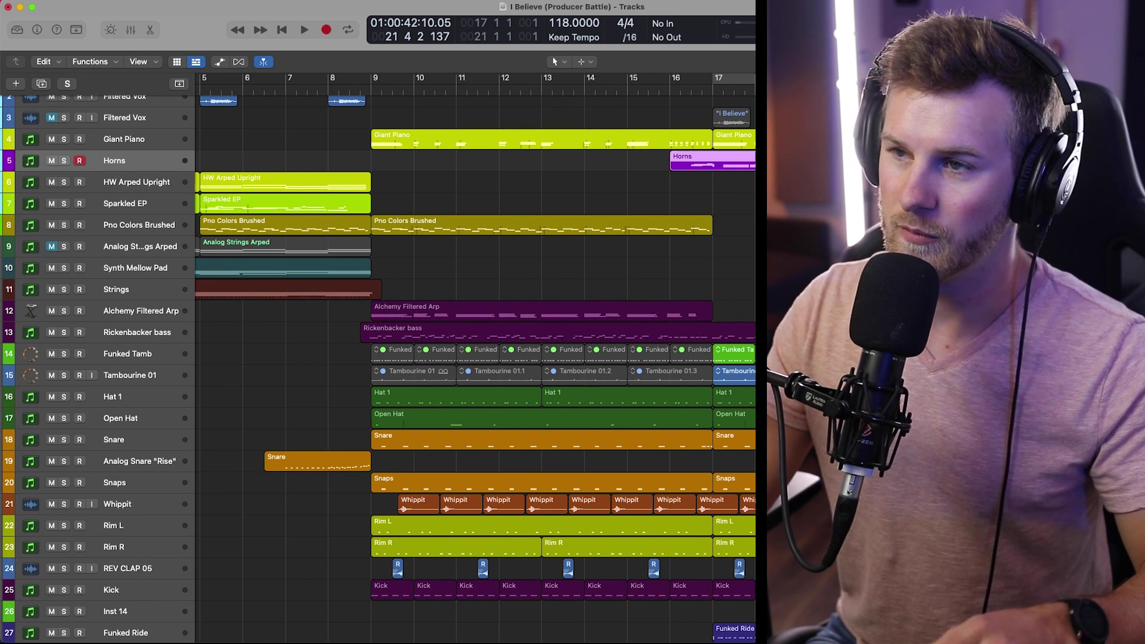
key(e)
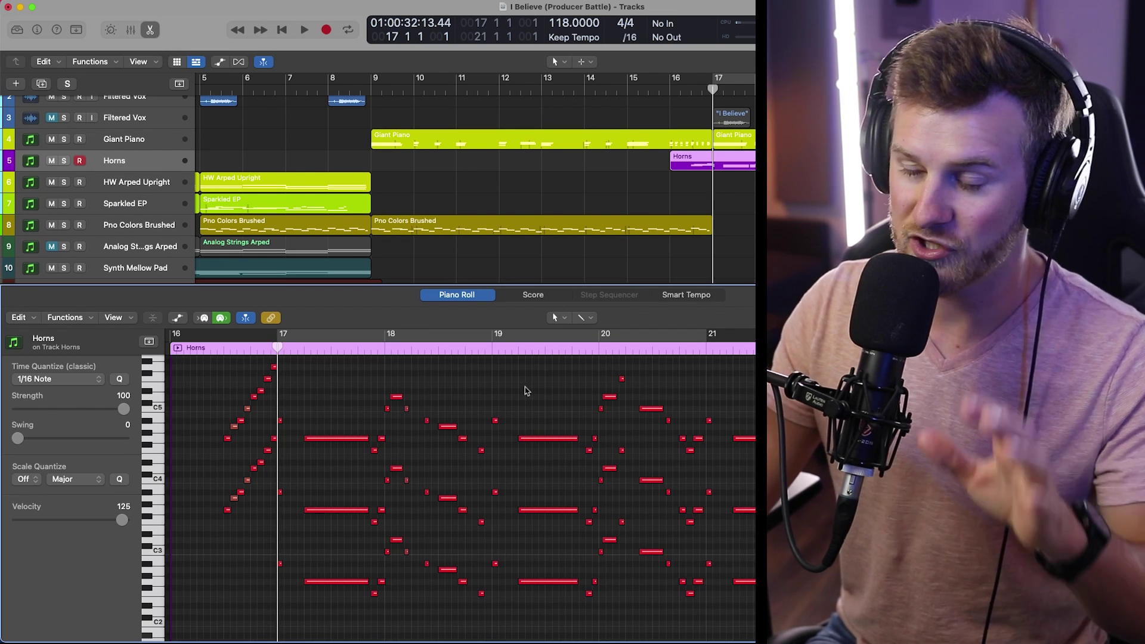
drag(566, 285, 573, 186)
key(super+Right)
key(super+Right)
key(super+Right)
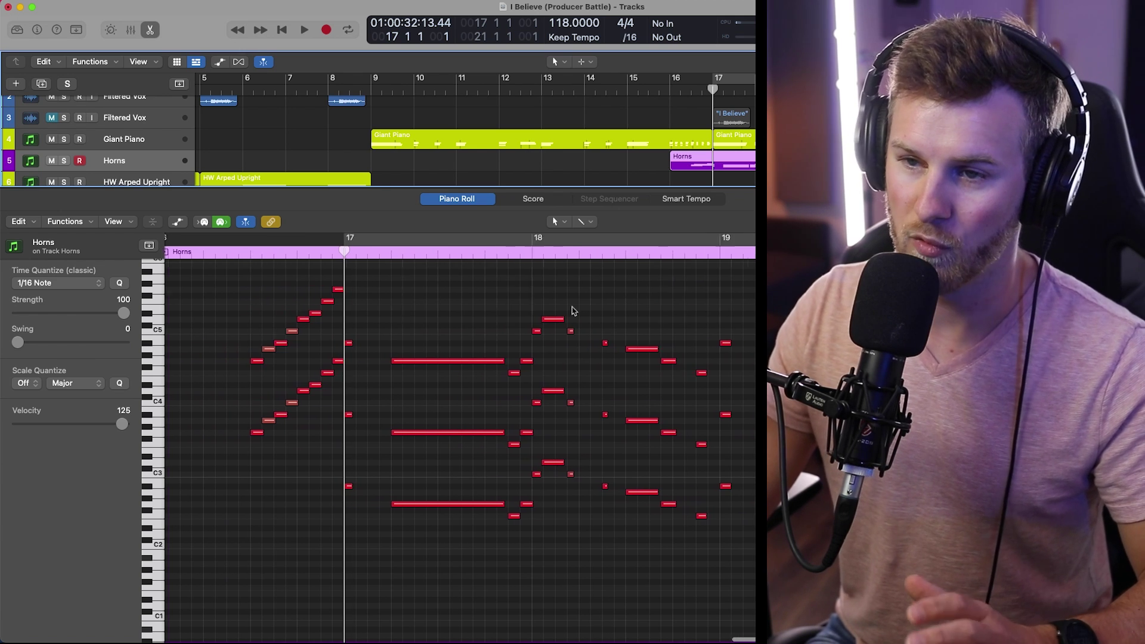
scroll(572, 316, left, 2)
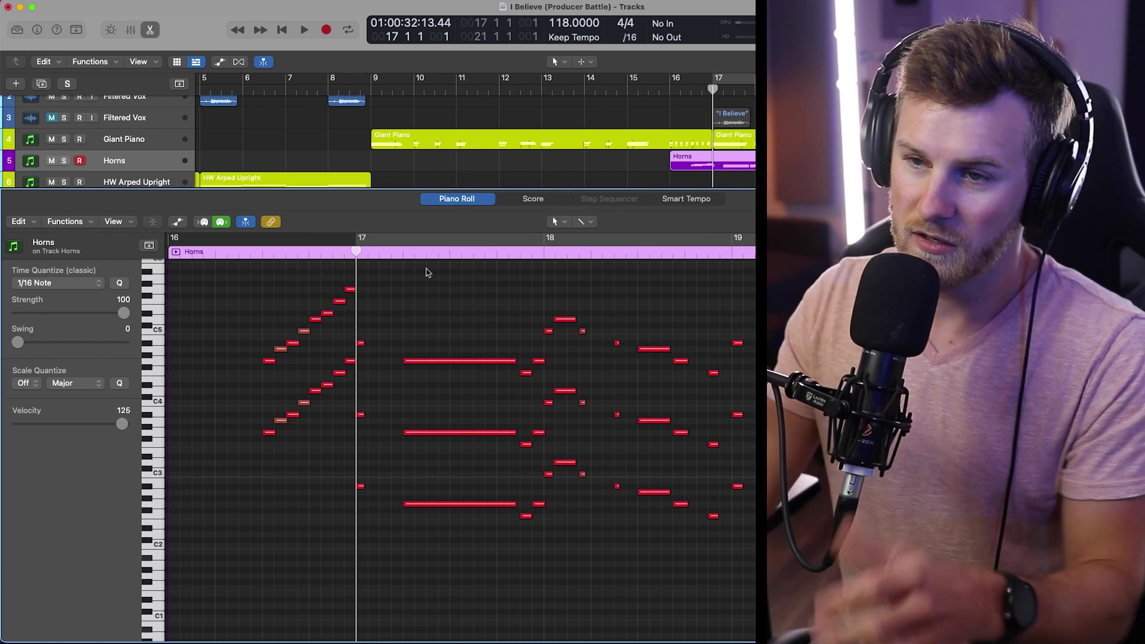
- Solo the Horns track while playing it from just after bar 17
click(402, 257)
key(space)
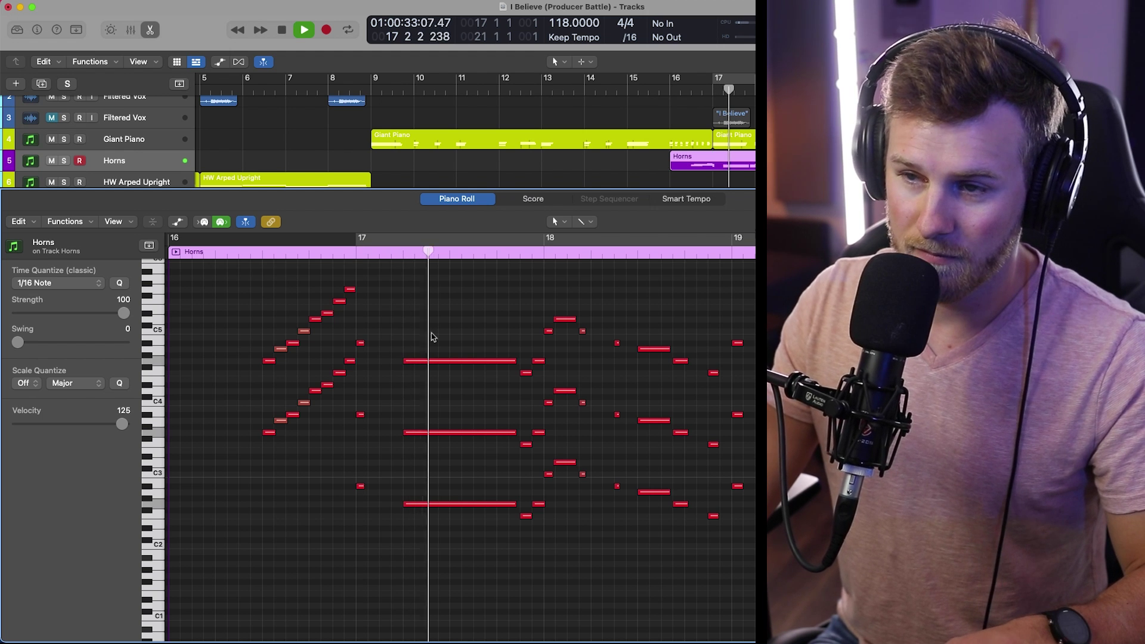
key(s)
key(space)
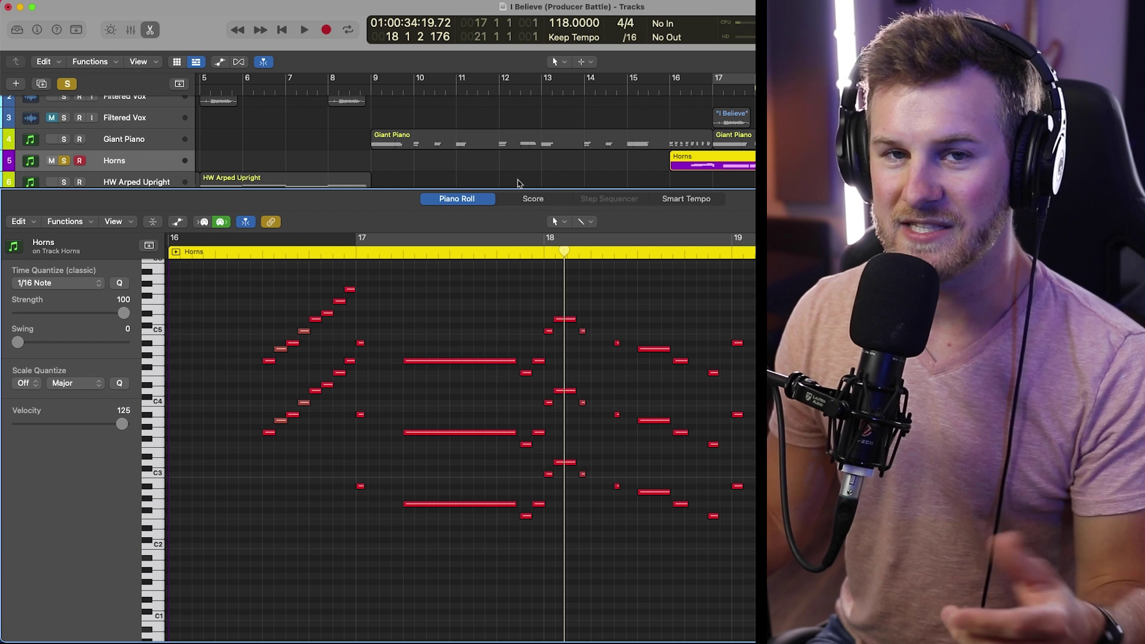
- Play the soloed horn part again from the start of bar 17 to hear its phrasing
key(super+Right)
key(super+Right)
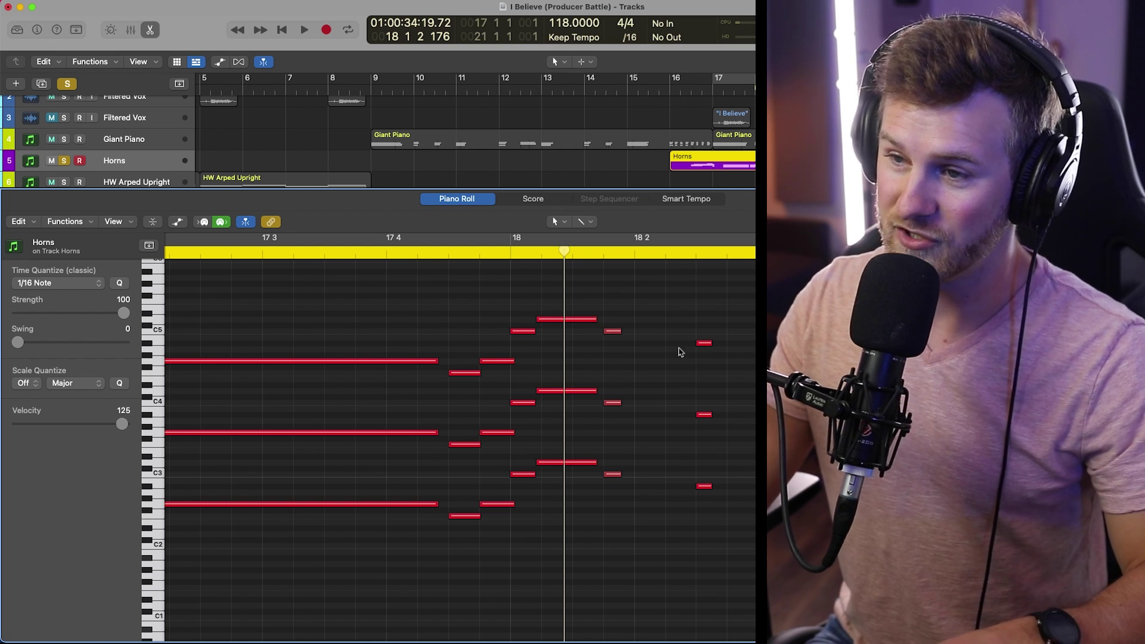
key(super+Left)
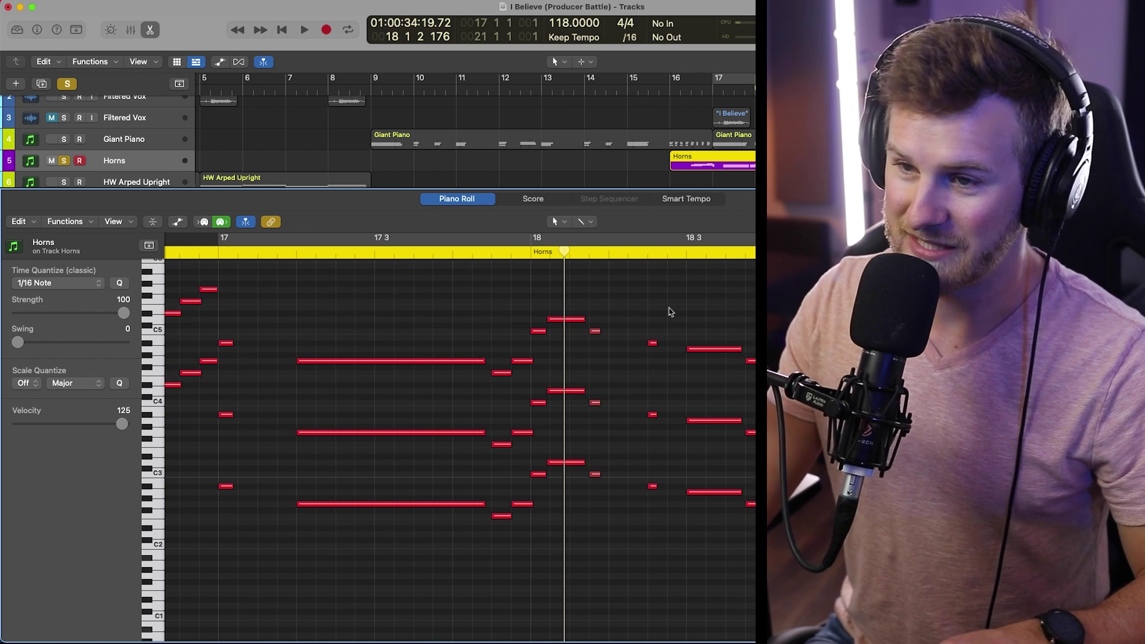
click(219, 256)
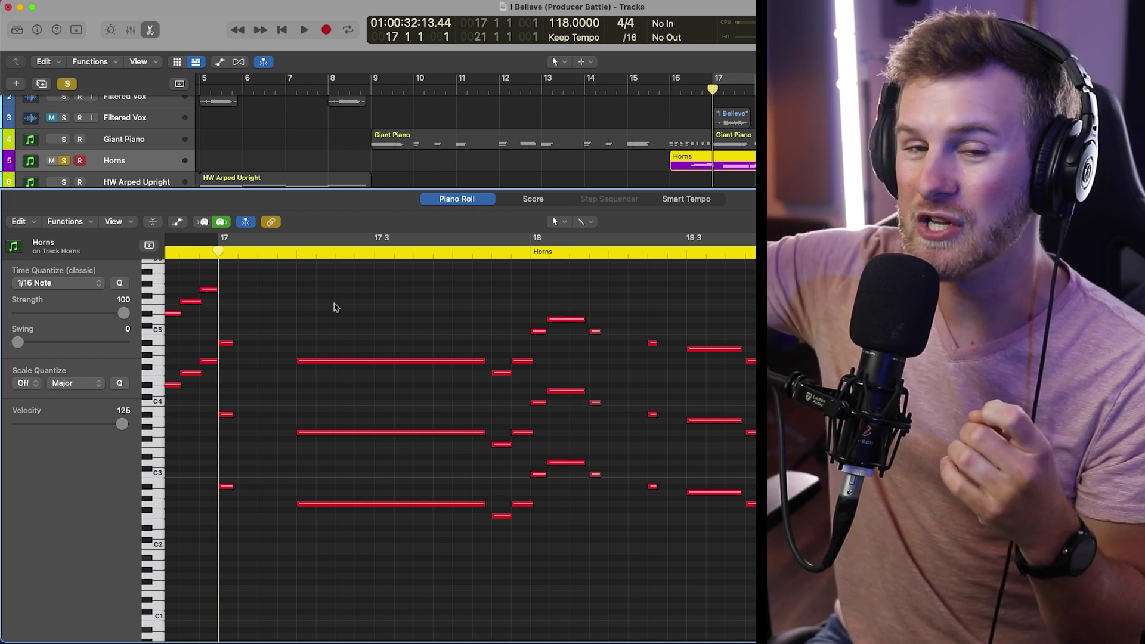
key(space)
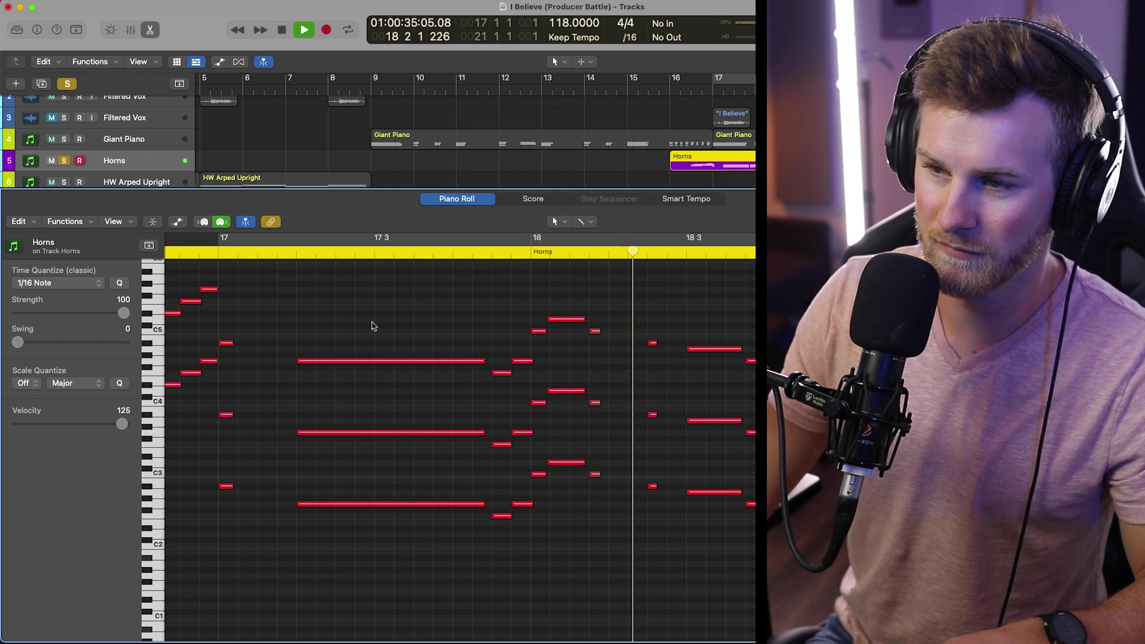
key(space)
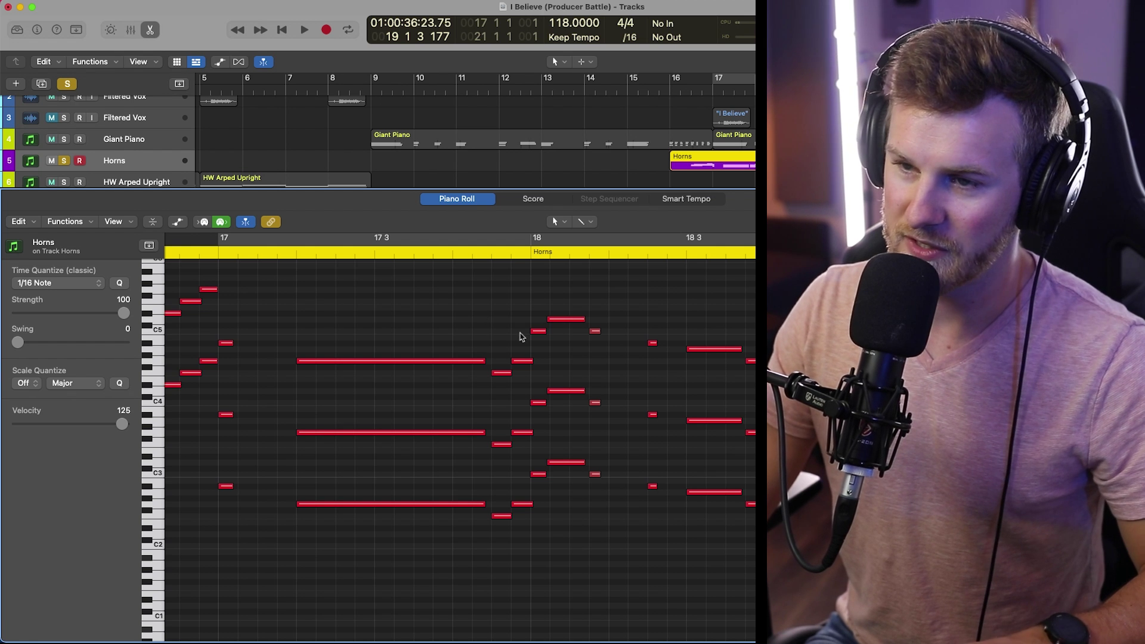
- Lower the velocity of the three stacked short notes right after the long notes in bar 17 to 69
scroll(573, 297, down, 3)
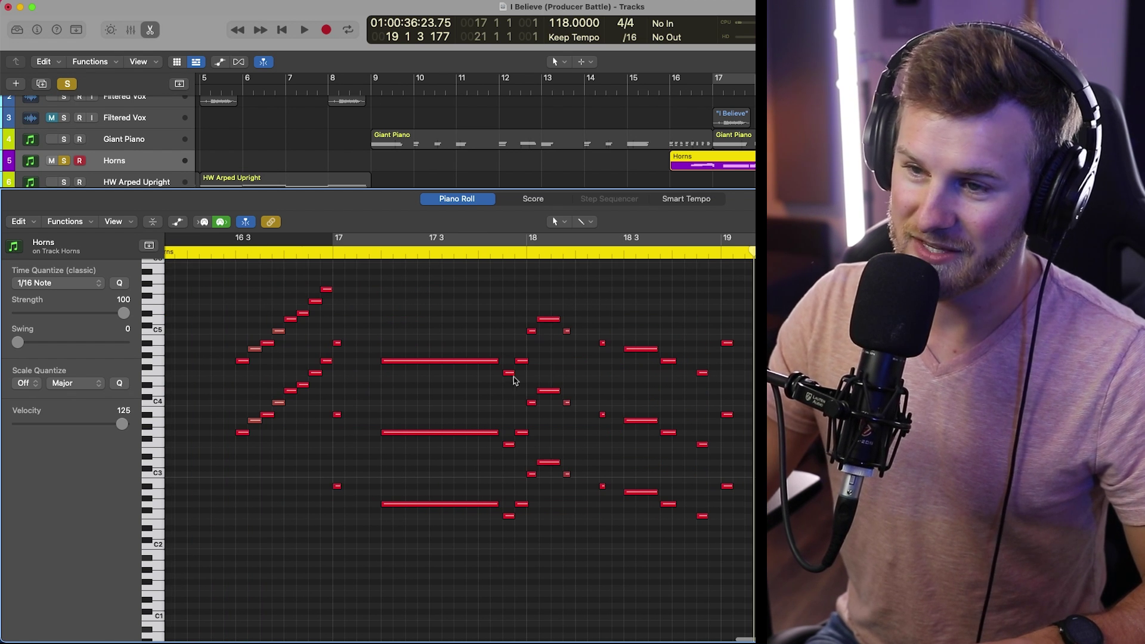
scroll(506, 378, up, 4)
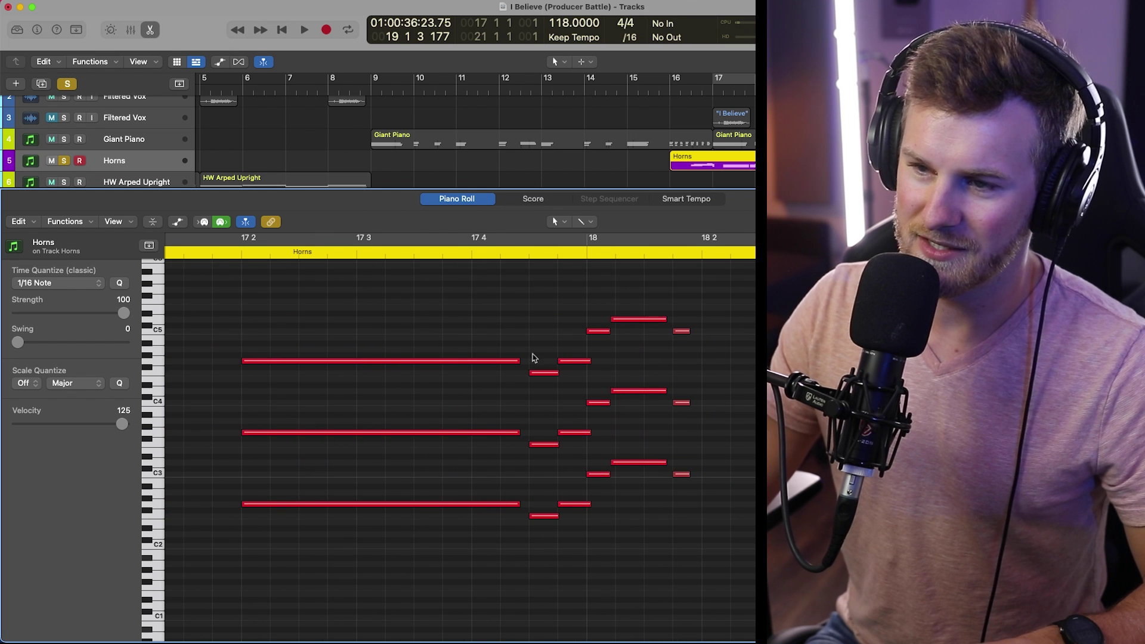
drag(534, 358, 516, 632)
drag(122, 424, 74, 427)
click(538, 410)
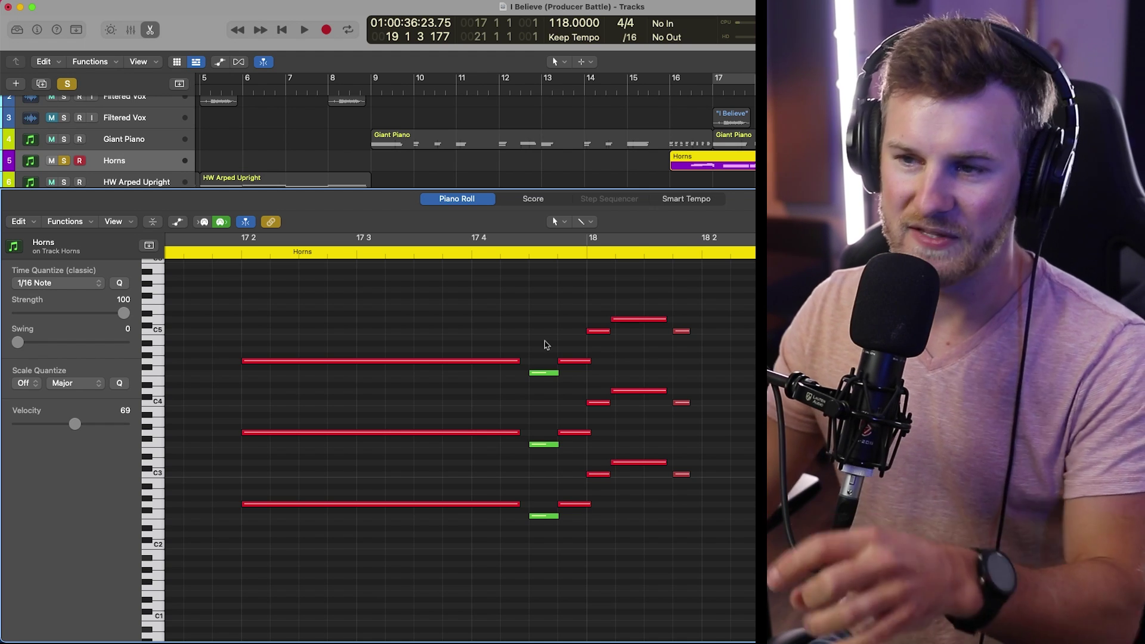
- Set the velocity of the three stacked short notes after the long bar 17 notes to 127
drag(551, 352, 533, 570)
drag(75, 424, 126, 428)
click(753, 557)
- Show the Horns region's Modulation lane and draw a curve under the long note with points at 77, 69 and 96
scroll(716, 477, left, 5)
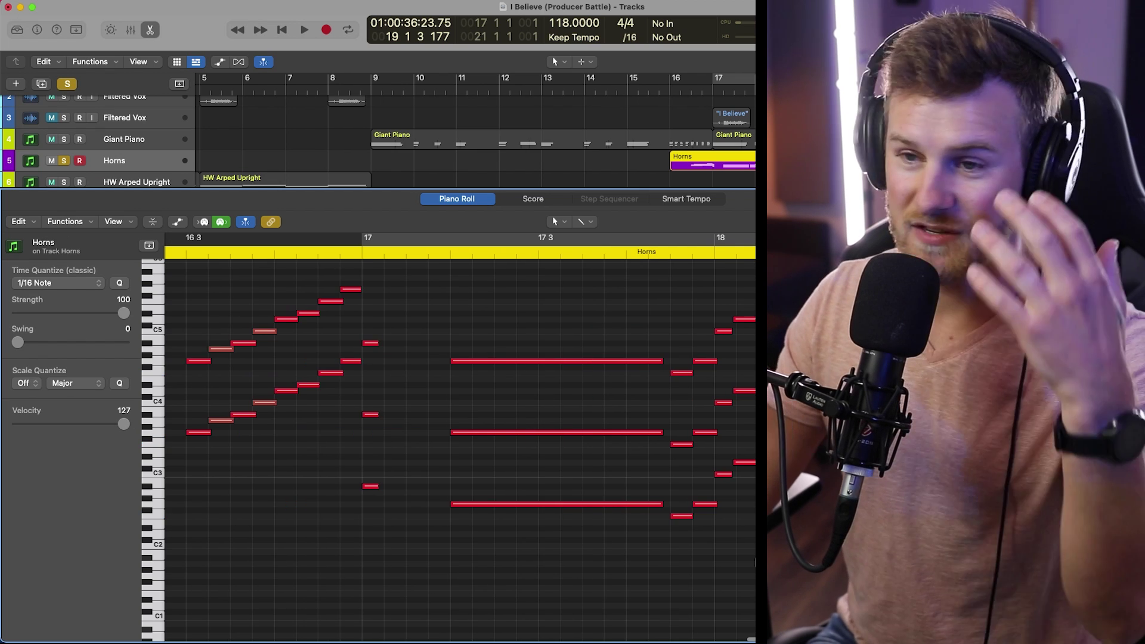
scroll(753, 558, left, 1)
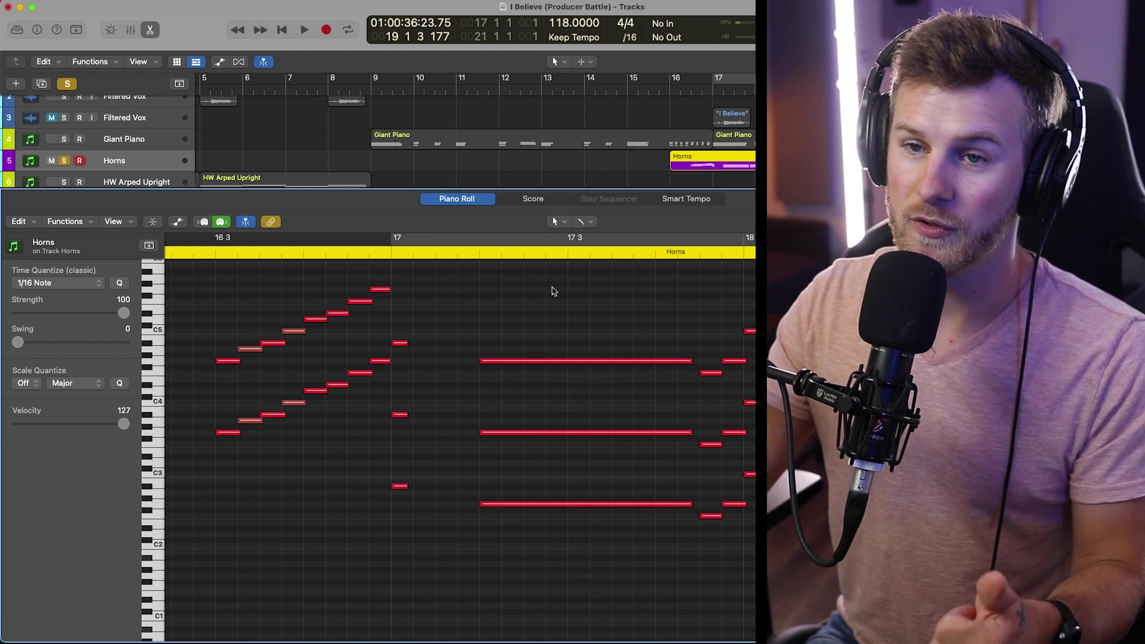
click(122, 452)
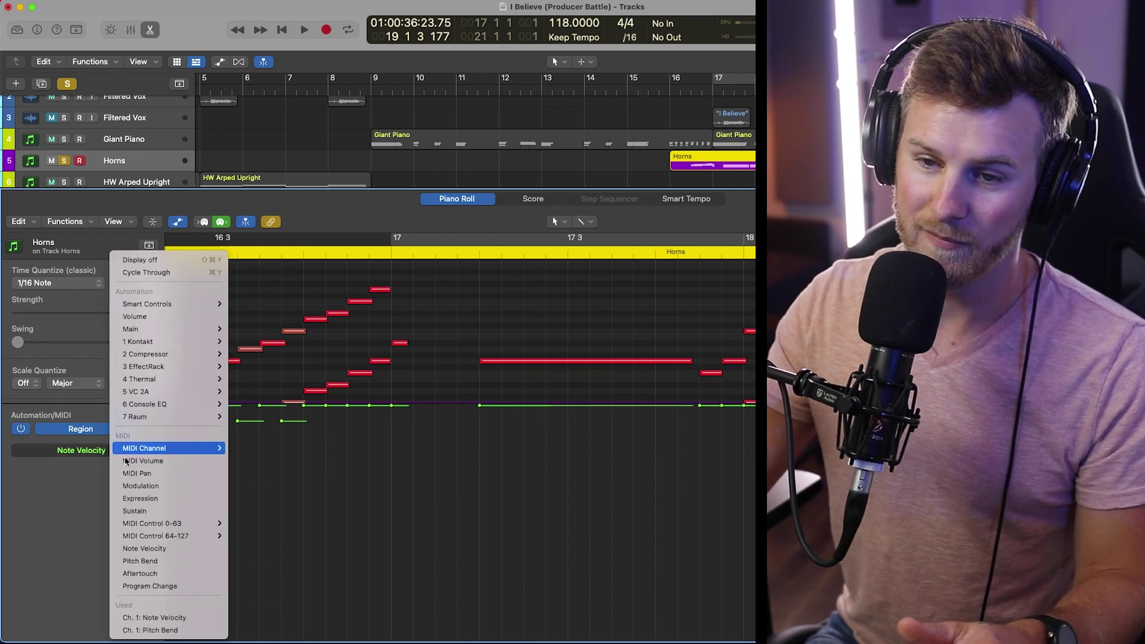
click(149, 487)
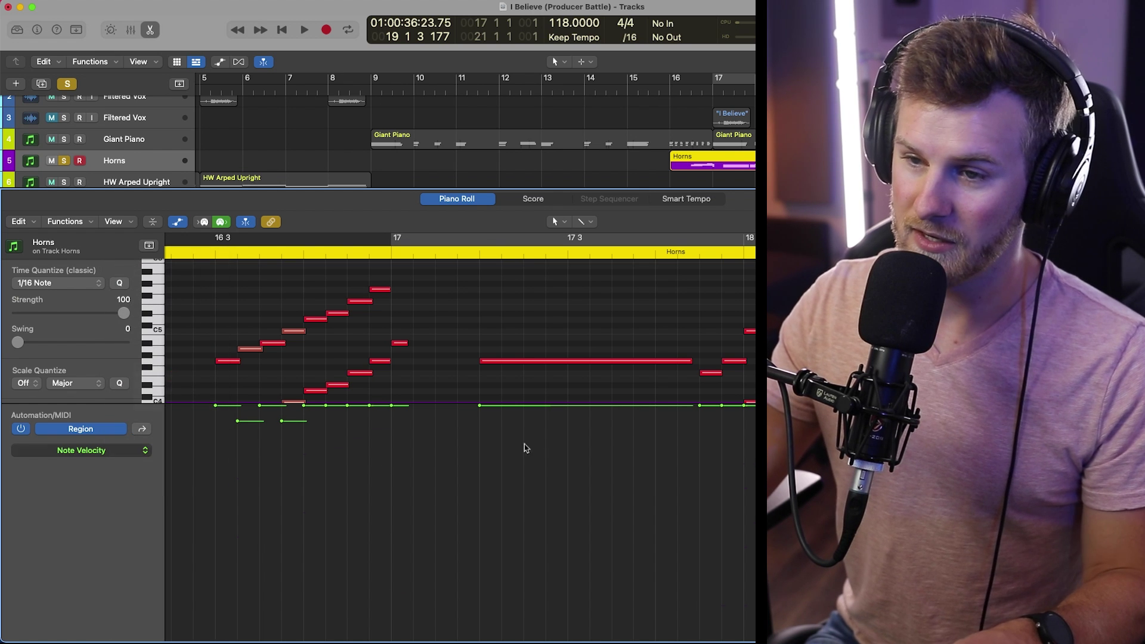
click(478, 498)
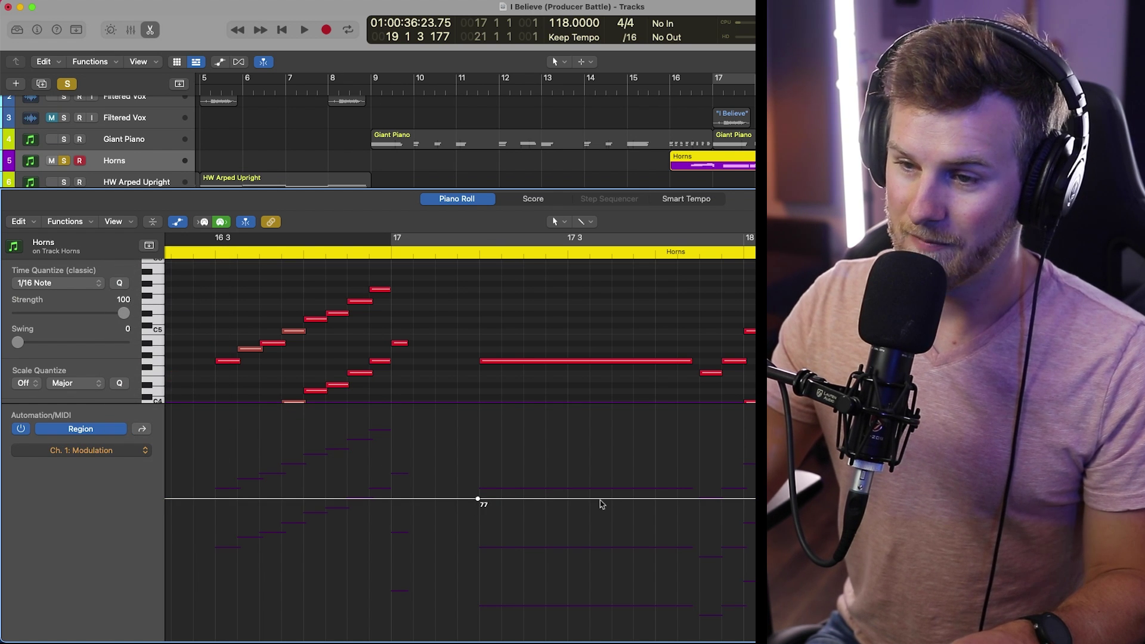
click(668, 504)
drag(660, 500, 661, 472)
drag(600, 499, 508, 495)
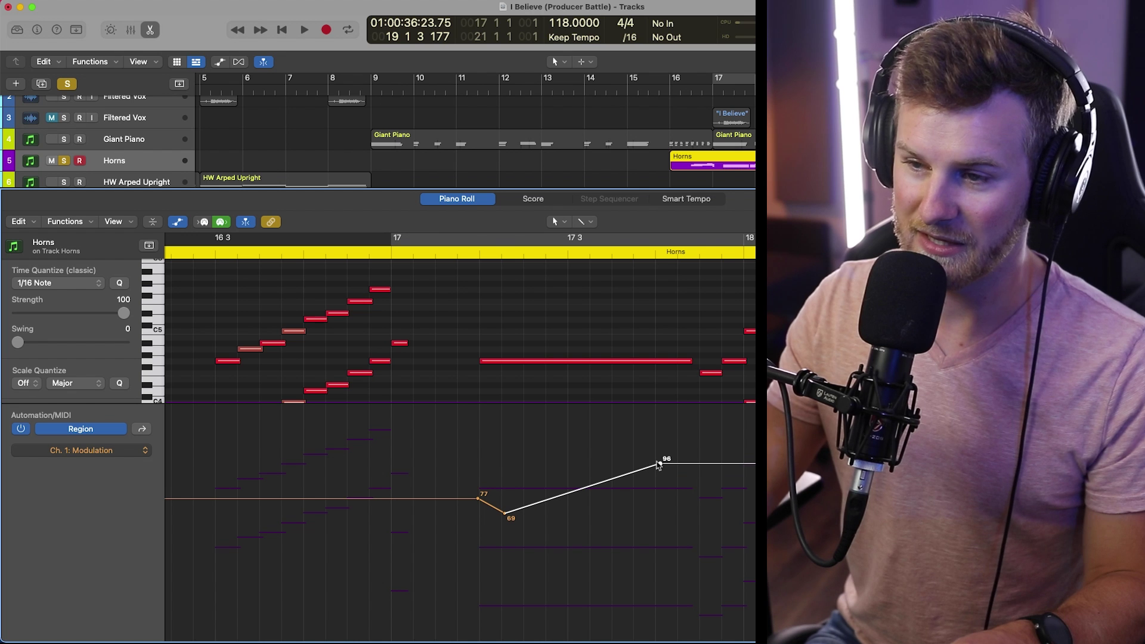
- Delete the modulation points under the long note and undo the edits to the modulation curve
drag(439, 450, 749, 549)
key(Delete)
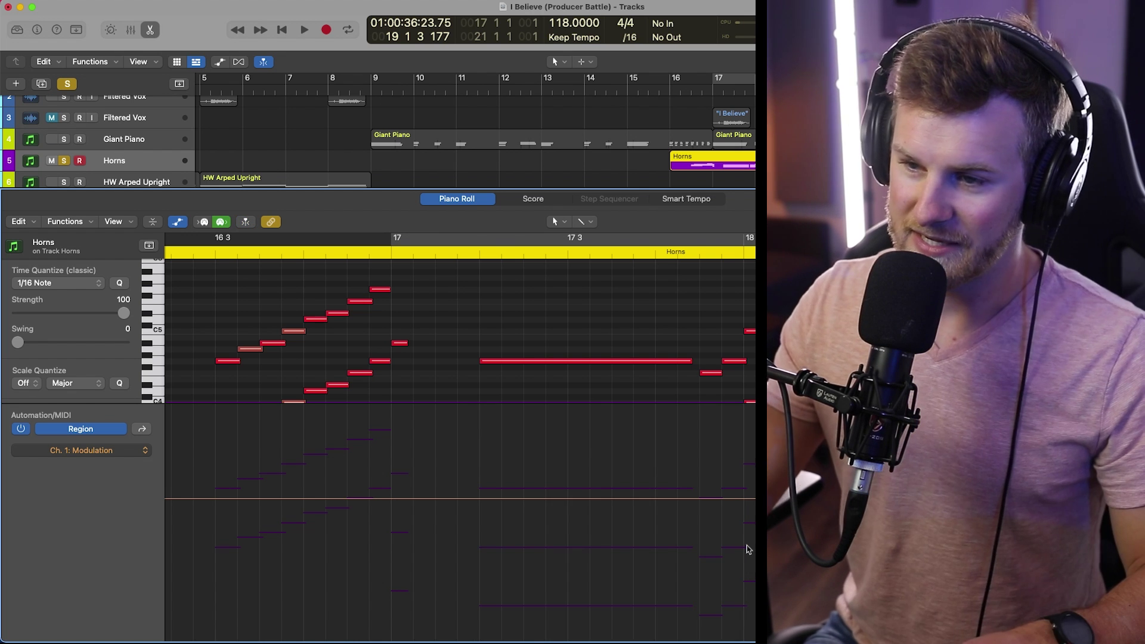
key(super+z)
key(super+z)
key(super+z)
key(super+z)
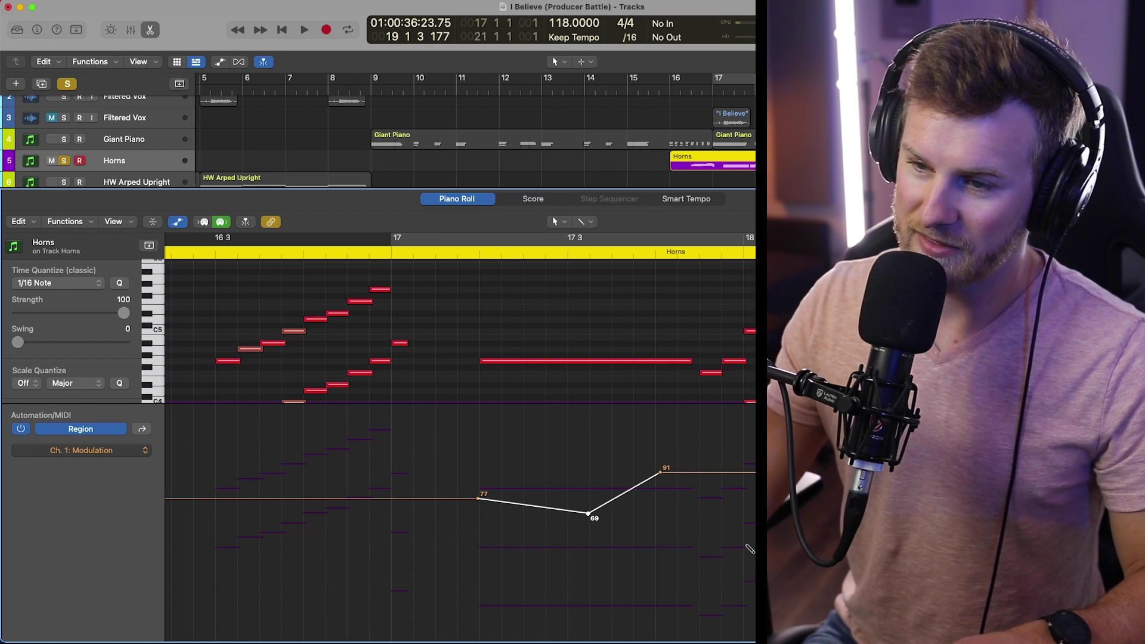
key(super+z)
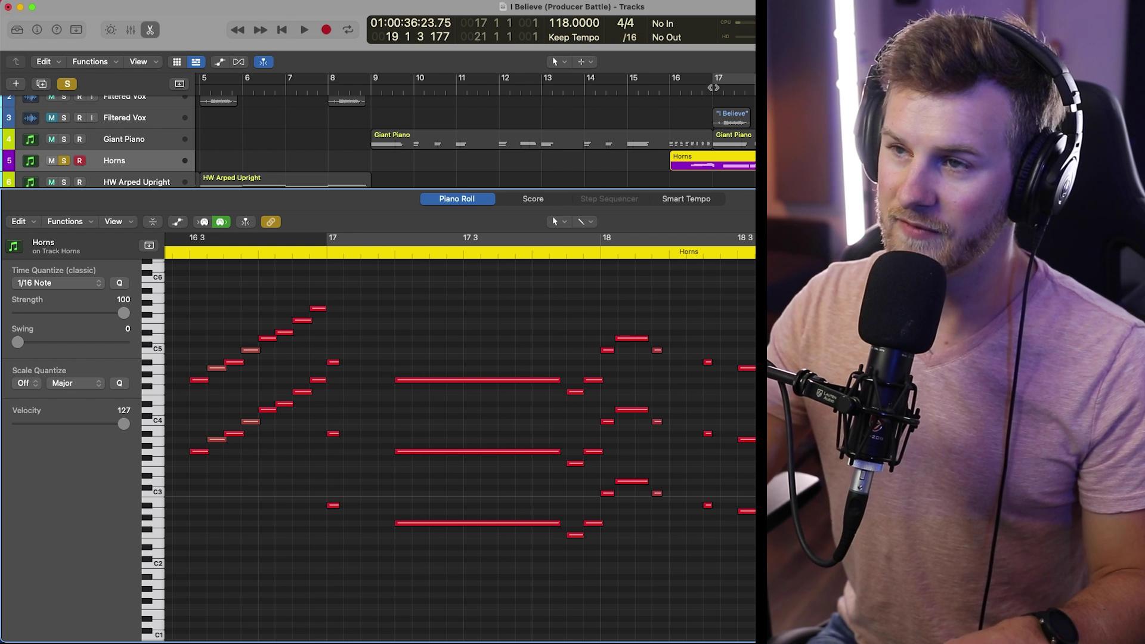
- Audition the soloed horns through bars 17 to 19
key(space)
key(space)
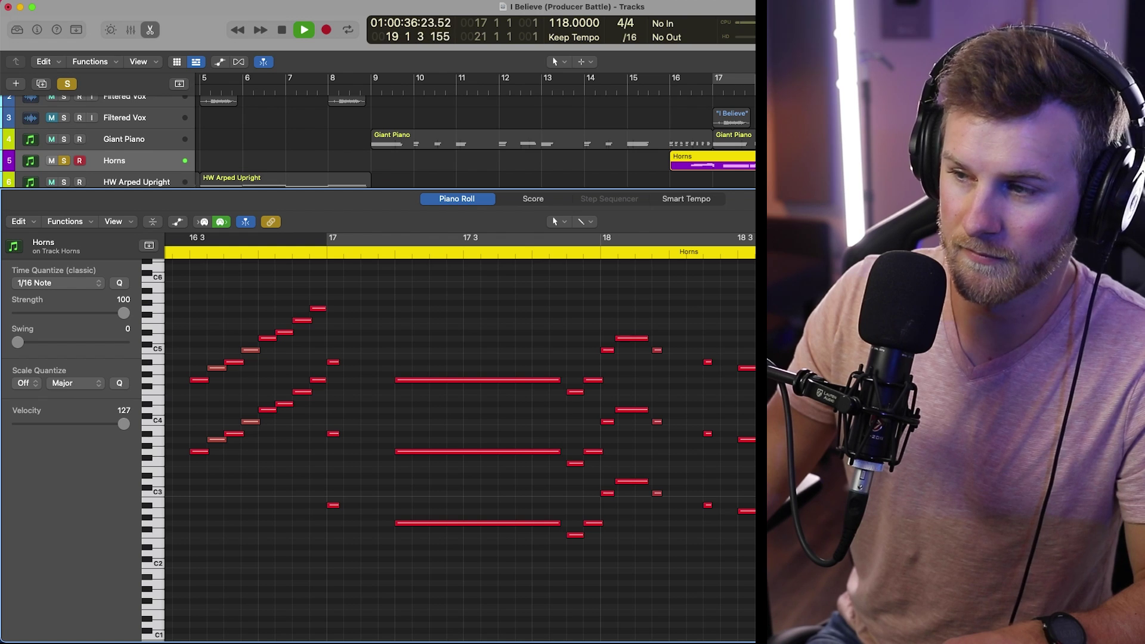
key(space)
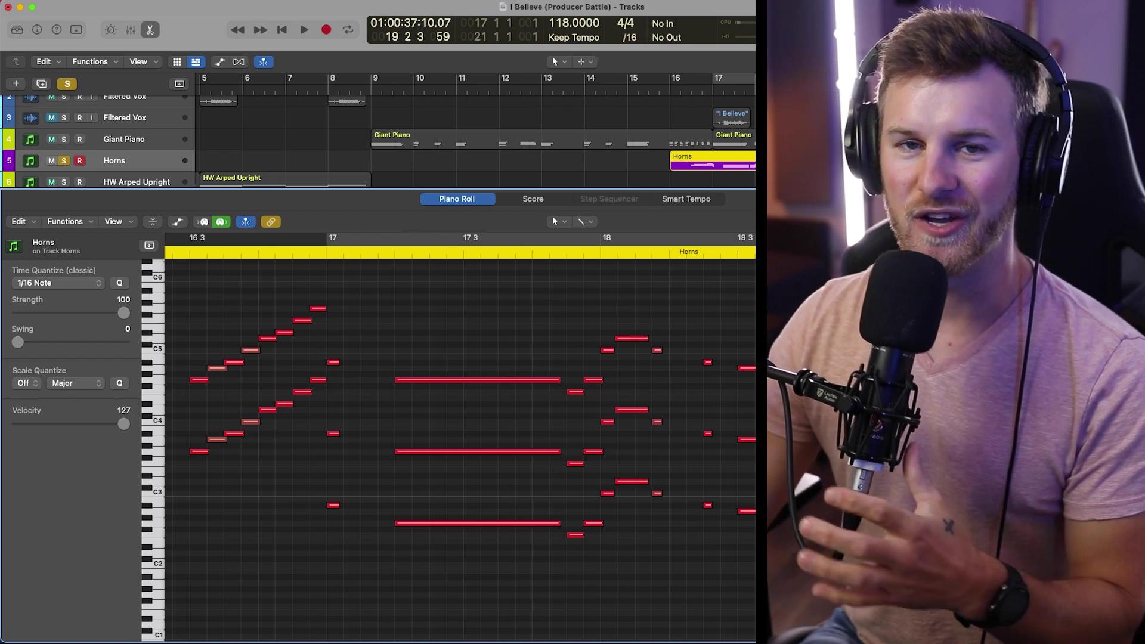
- Open the Compressor on the Horns channel in the mixer and play the looped bars 17 to 21 with it bypassed
key(x)
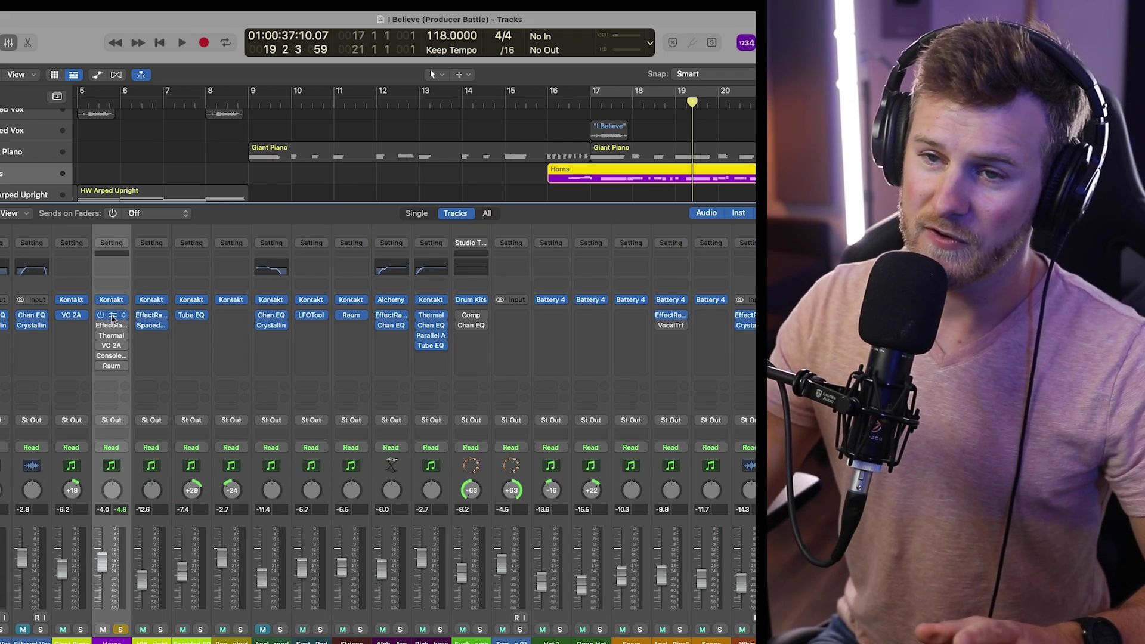
click(389, 259)
drag(579, 190, 508, 150)
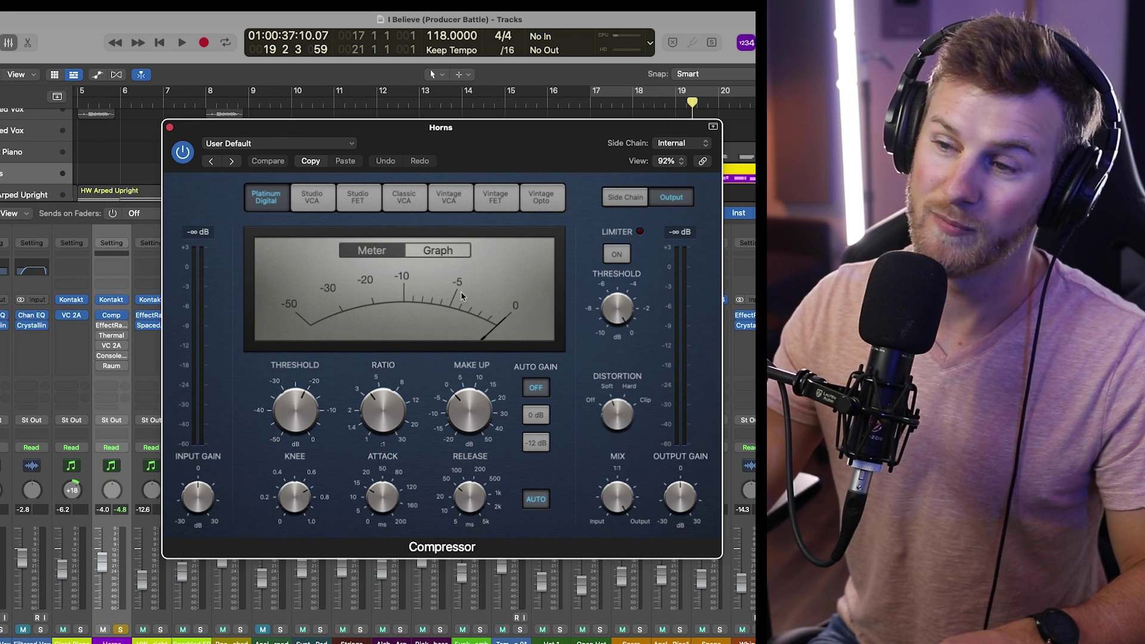
drag(375, 403, 350, 419)
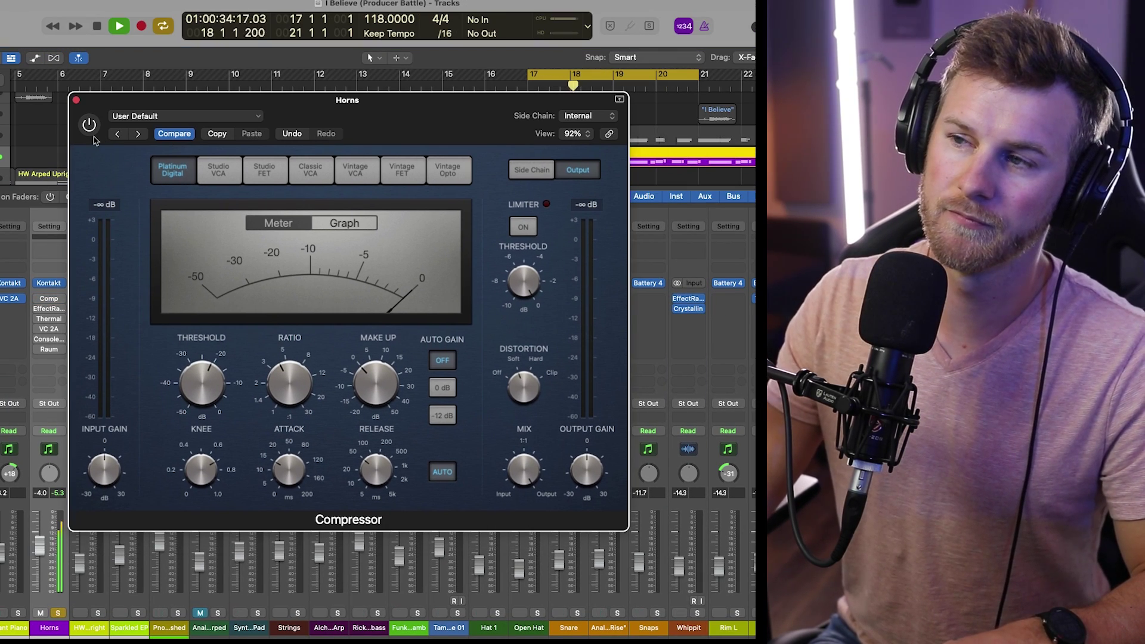
key(space)
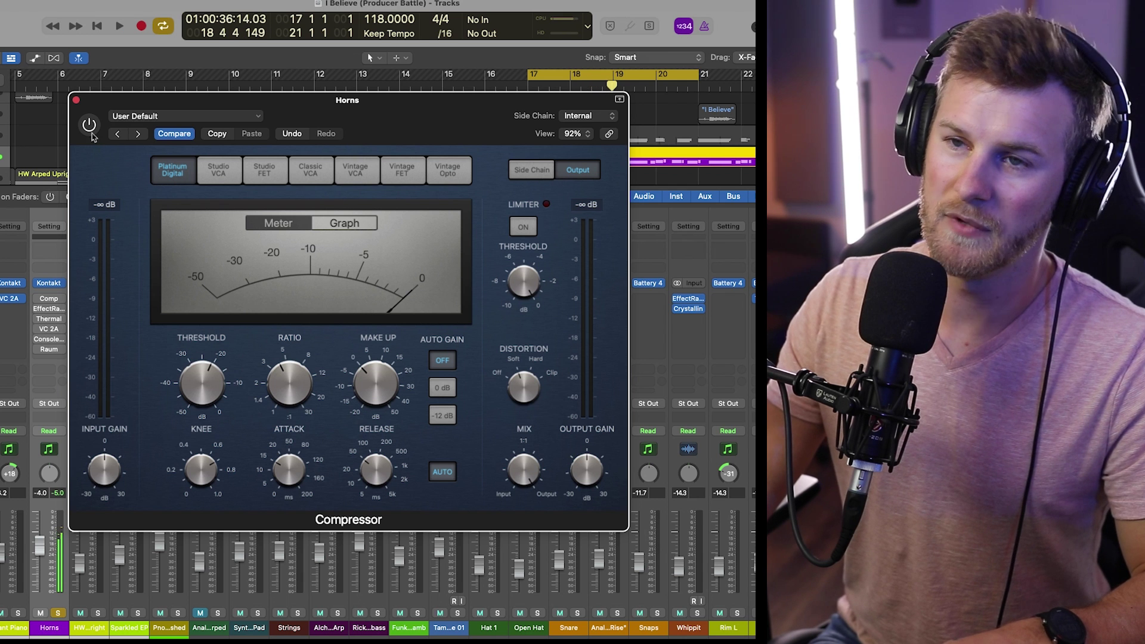
- Re-enable the Compressor on the Horns channel, play the looped horns through it, and close the plug-in
click(91, 128)
key(space)
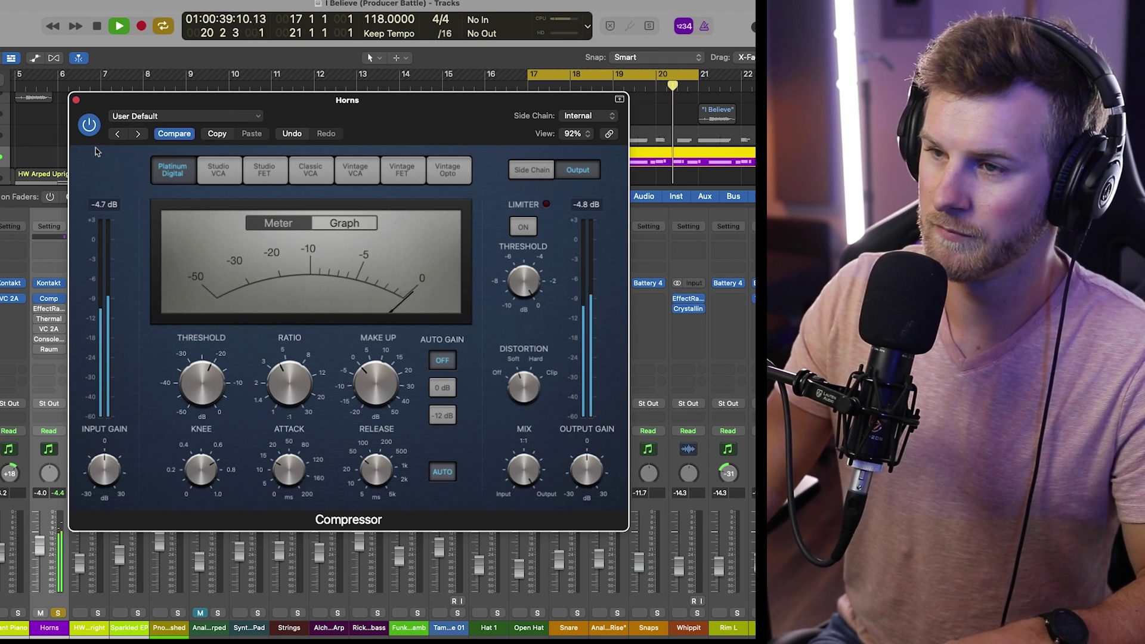
key(space)
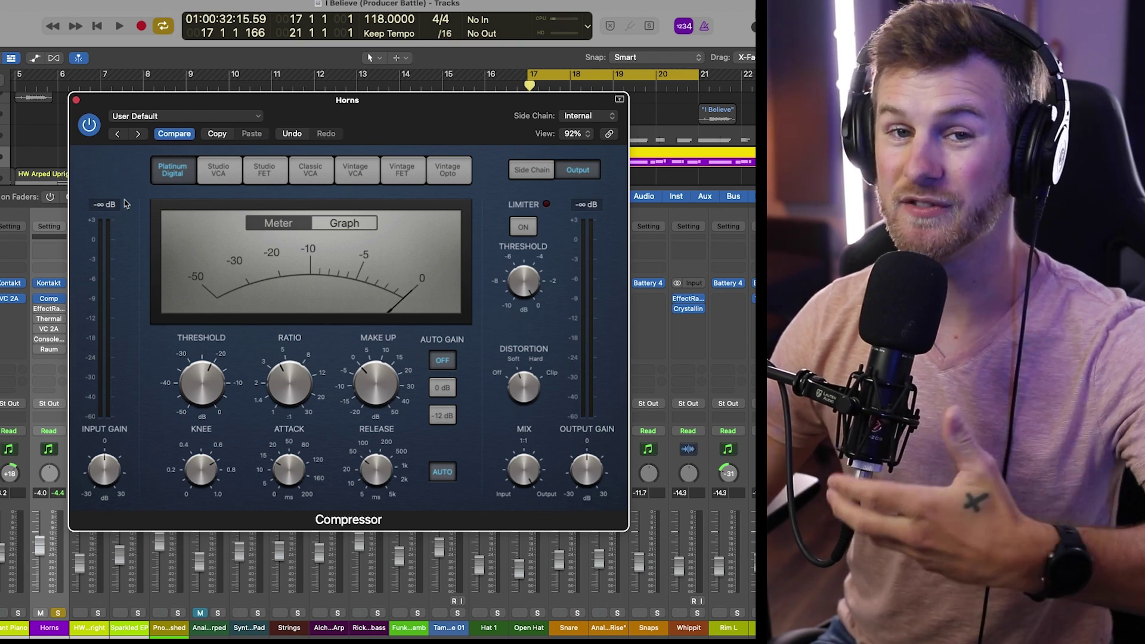
click(76, 100)
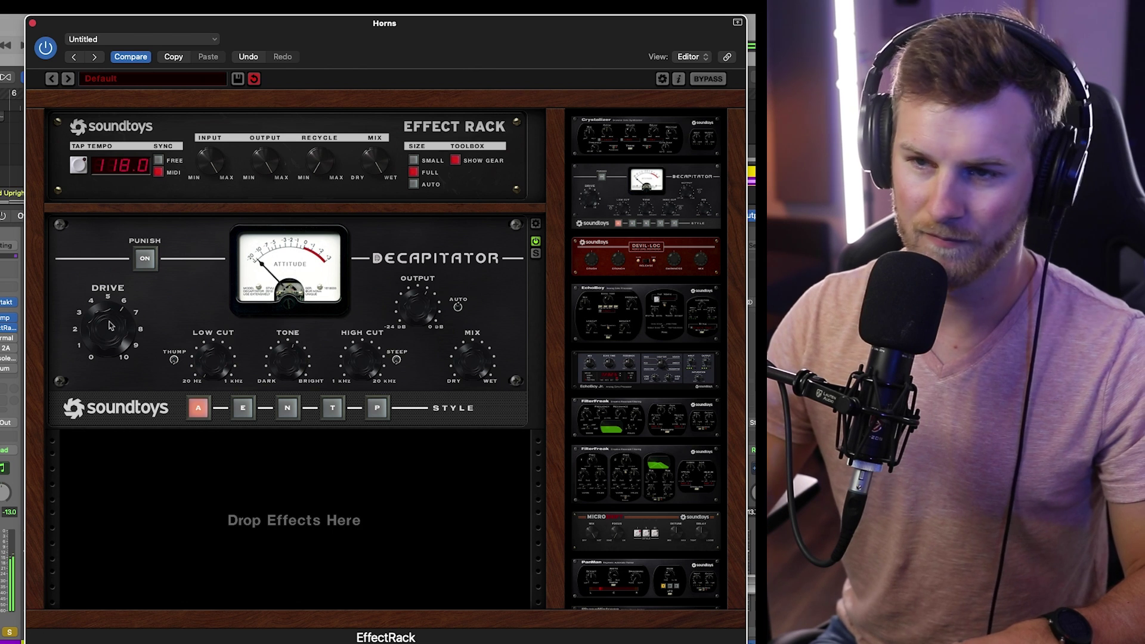
- Adjust the Drive amount of the Decapitator in the Horns channel's EffectRack
drag(112, 329, 108, 306)
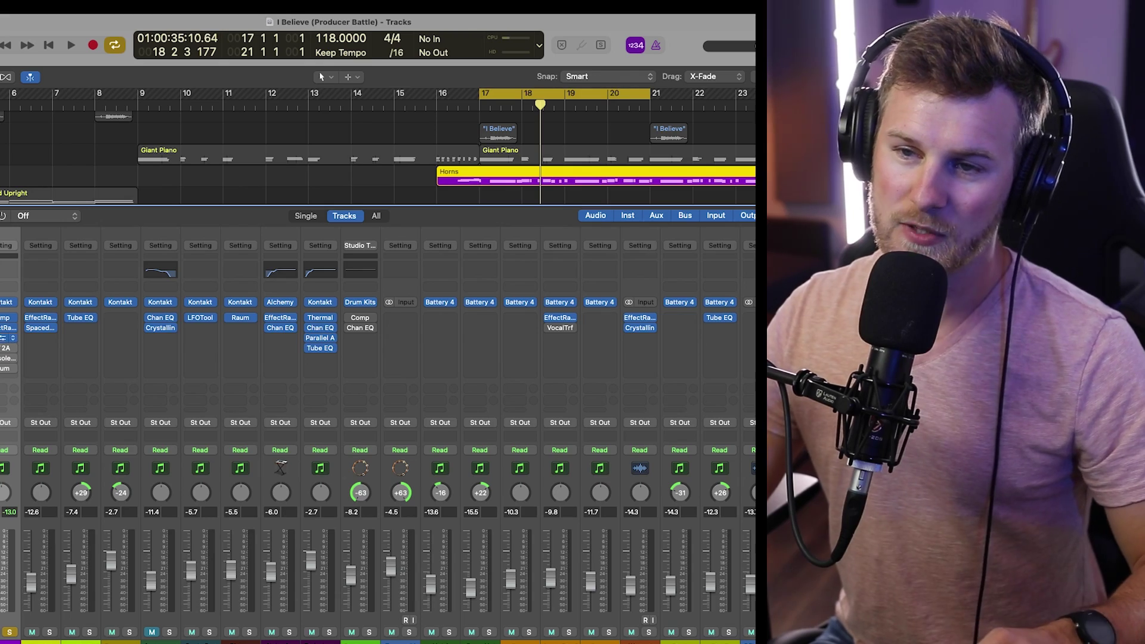
- Open Thermal on the Horns channel and examine its advanced controls, including the Stage 1 Width section's Sides amount
click(3, 338)
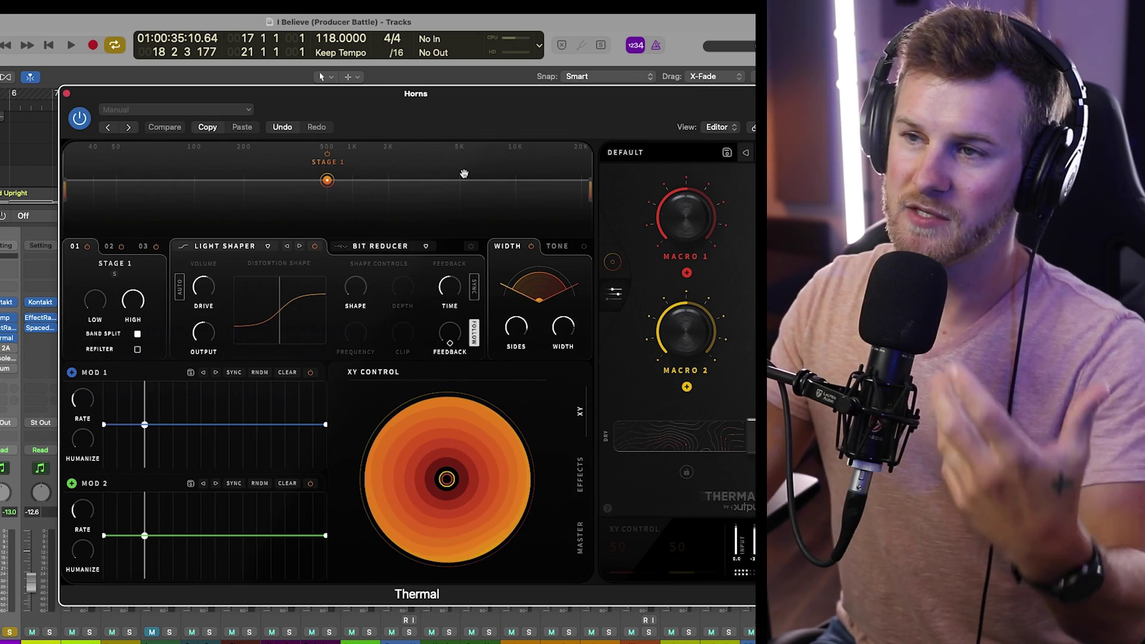
drag(438, 121, 414, 118)
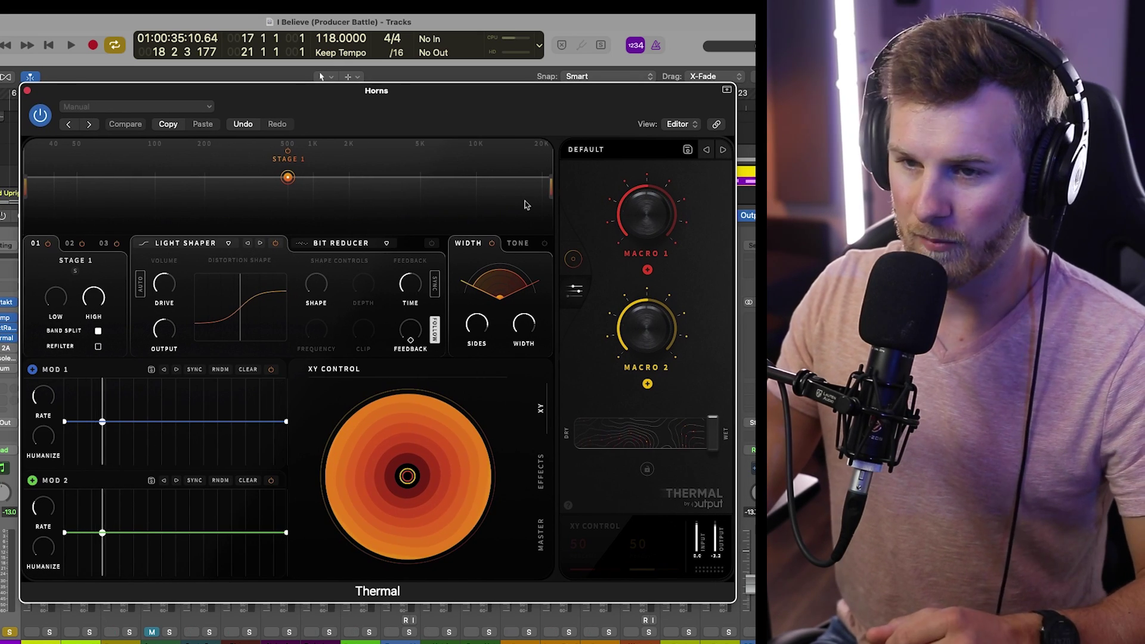
click(576, 293)
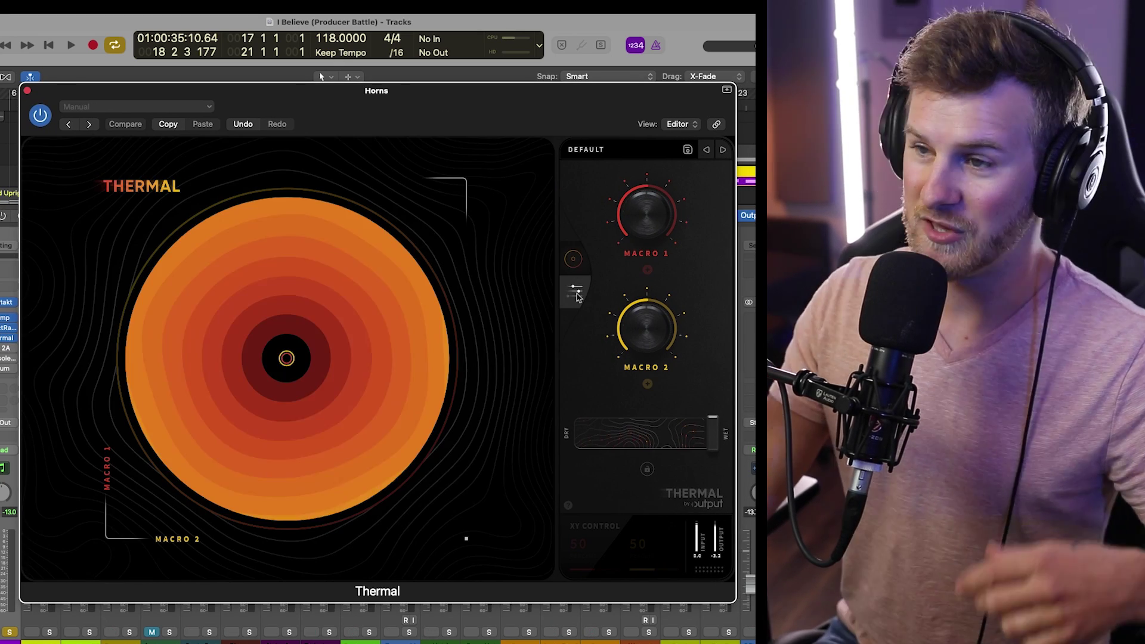
click(575, 292)
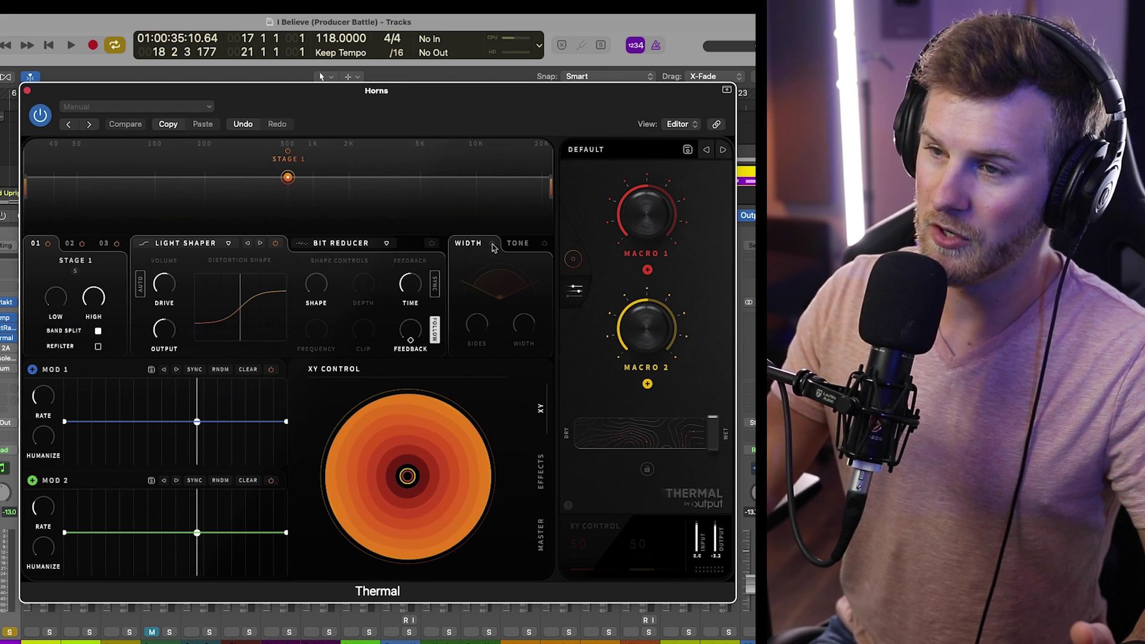
mouse_move(485, 330)
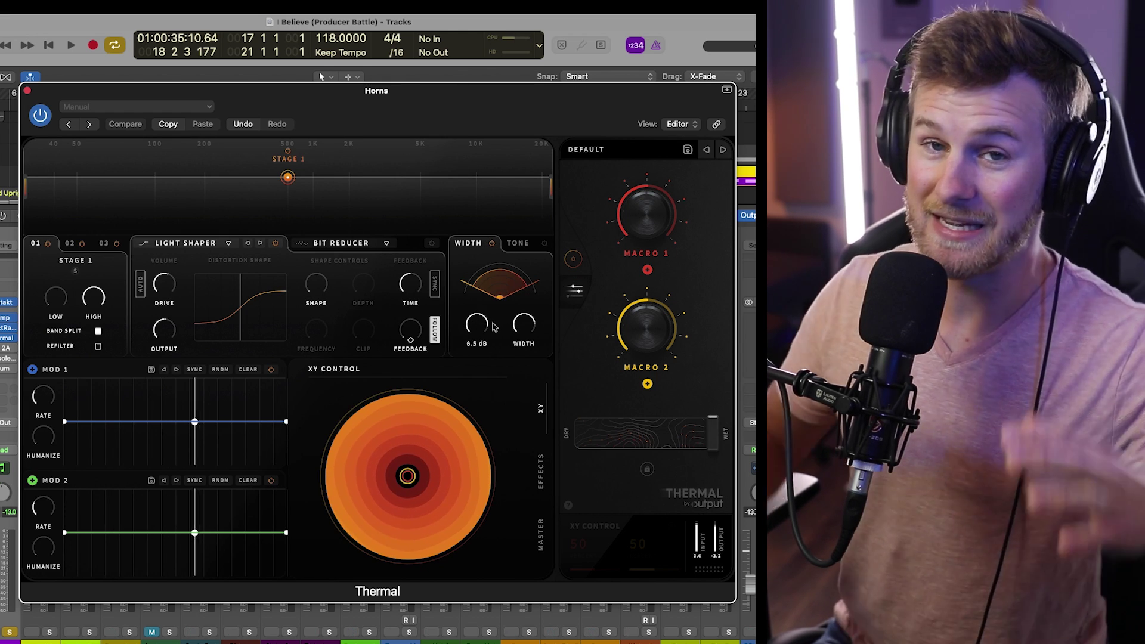
mouse_move(494, 327)
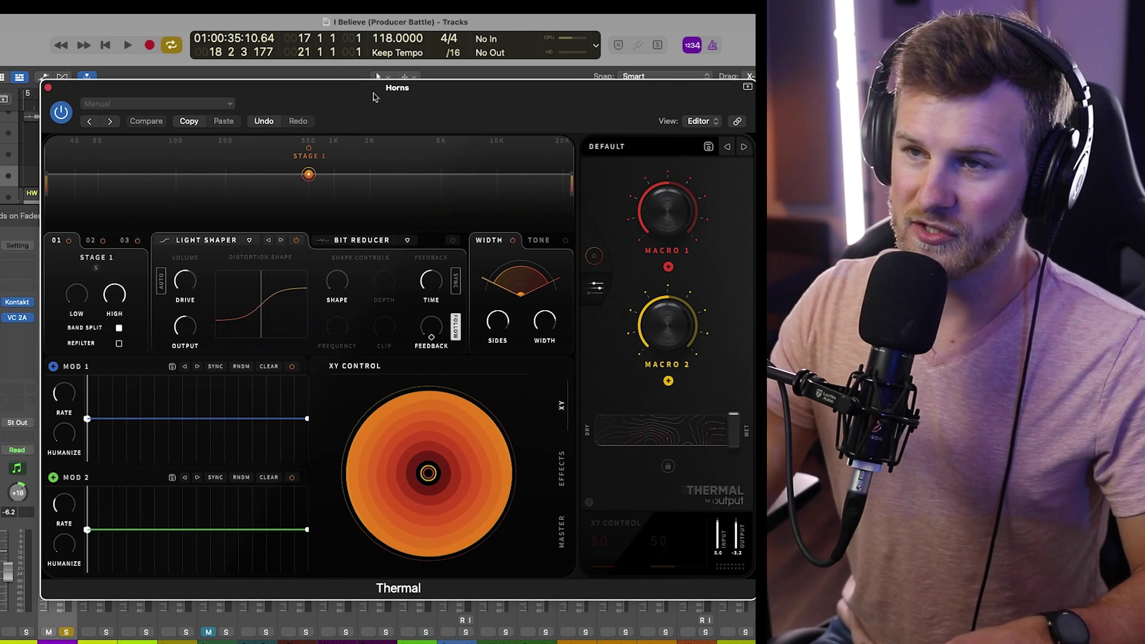
- Compare the looped horns with Thermal bypassed and re-enabled, and close the plug-in
click(61, 112)
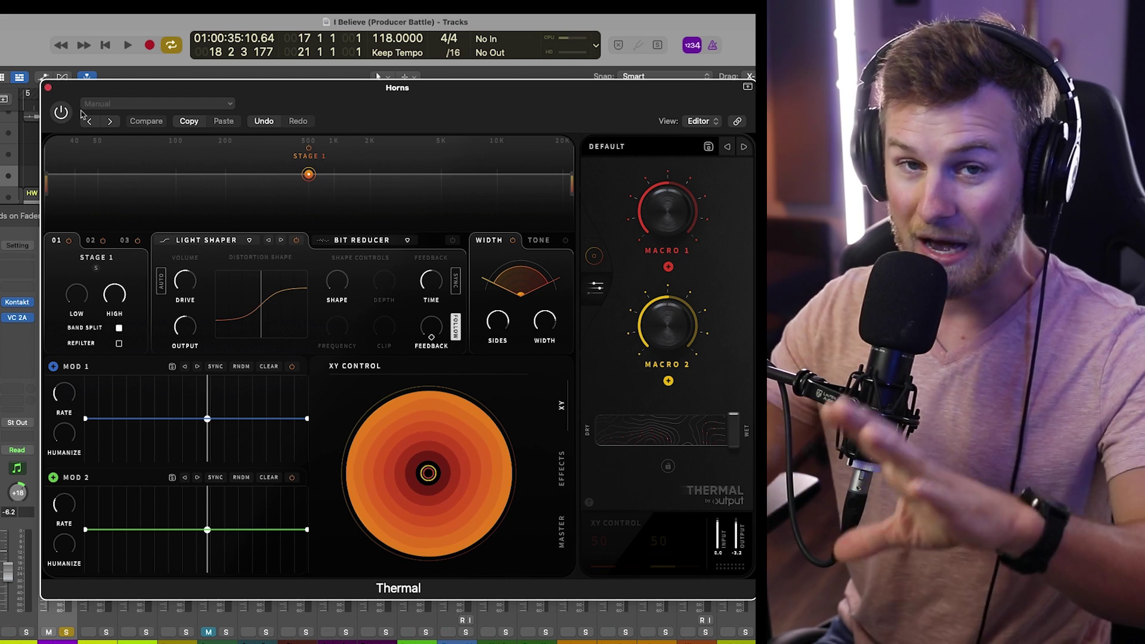
key(space)
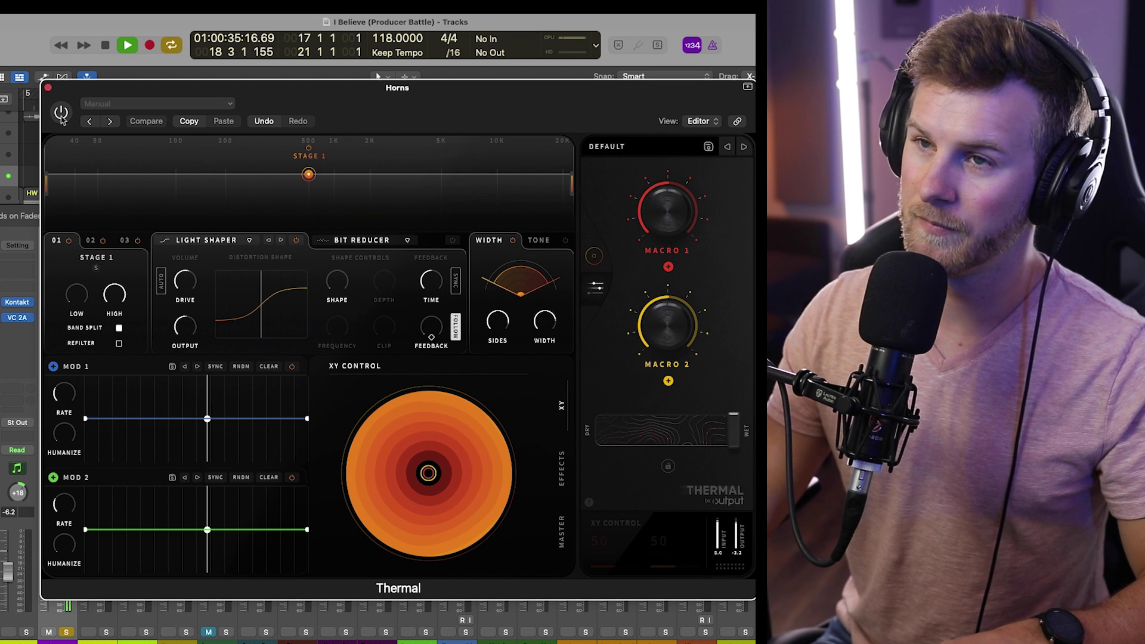
click(61, 114)
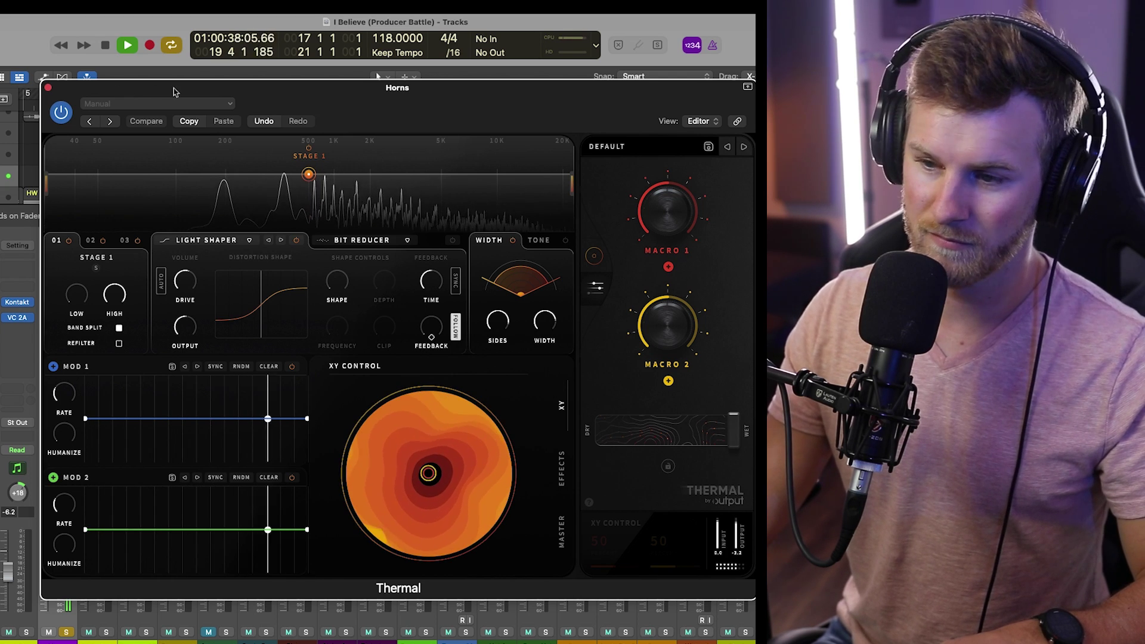
key(space)
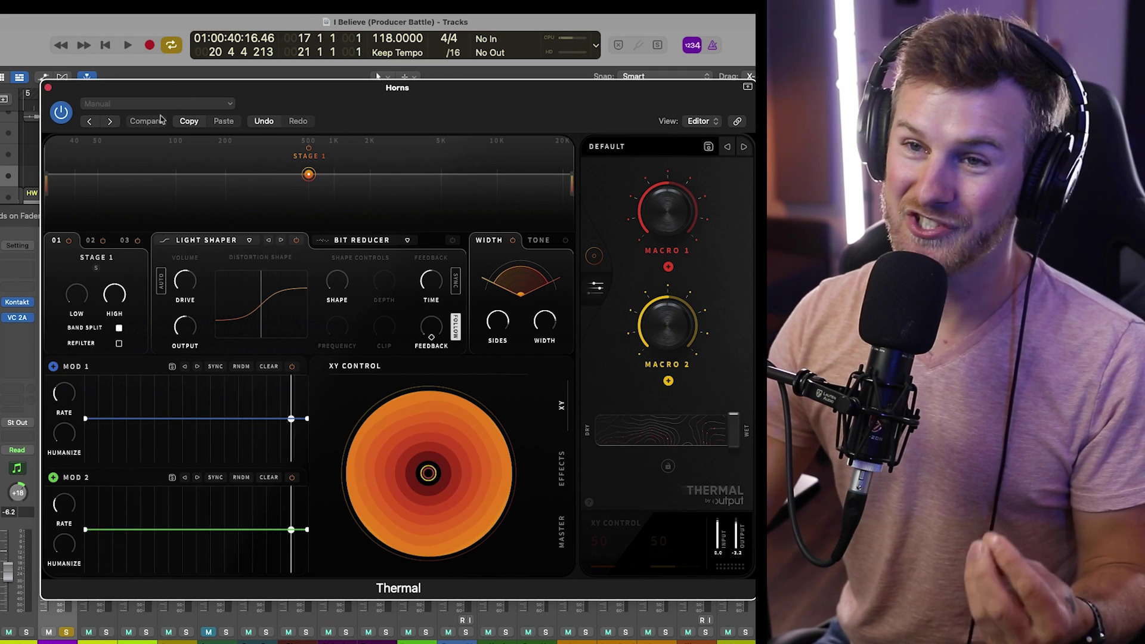
click(48, 87)
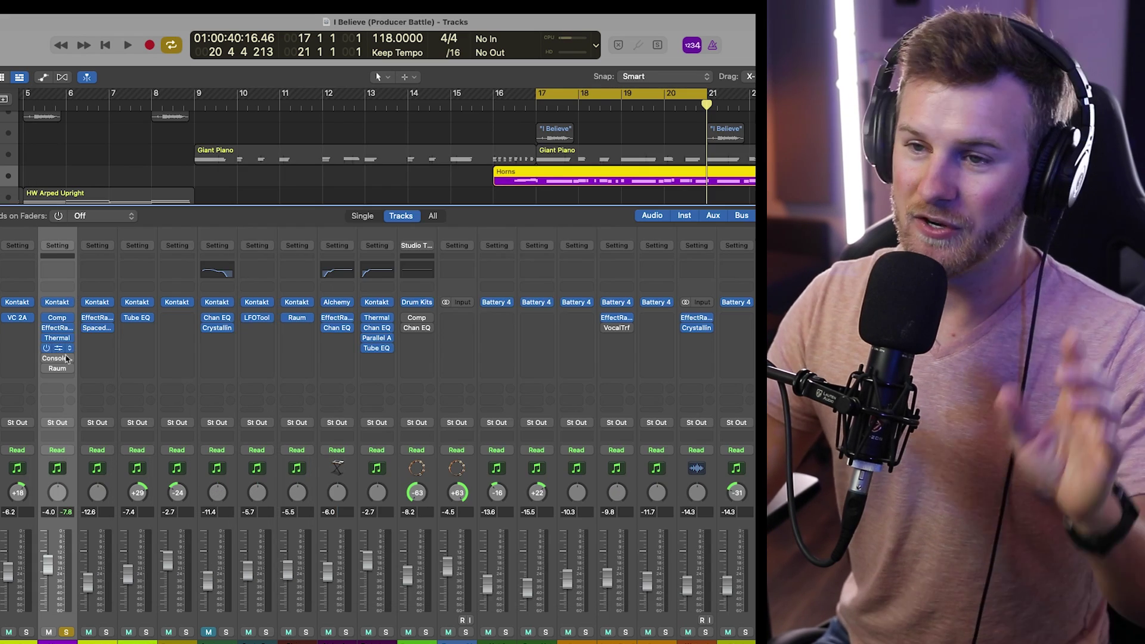
- Open VC 2A on the Horns channel, play the horns to check its gain reduction, and close it
click(65, 350)
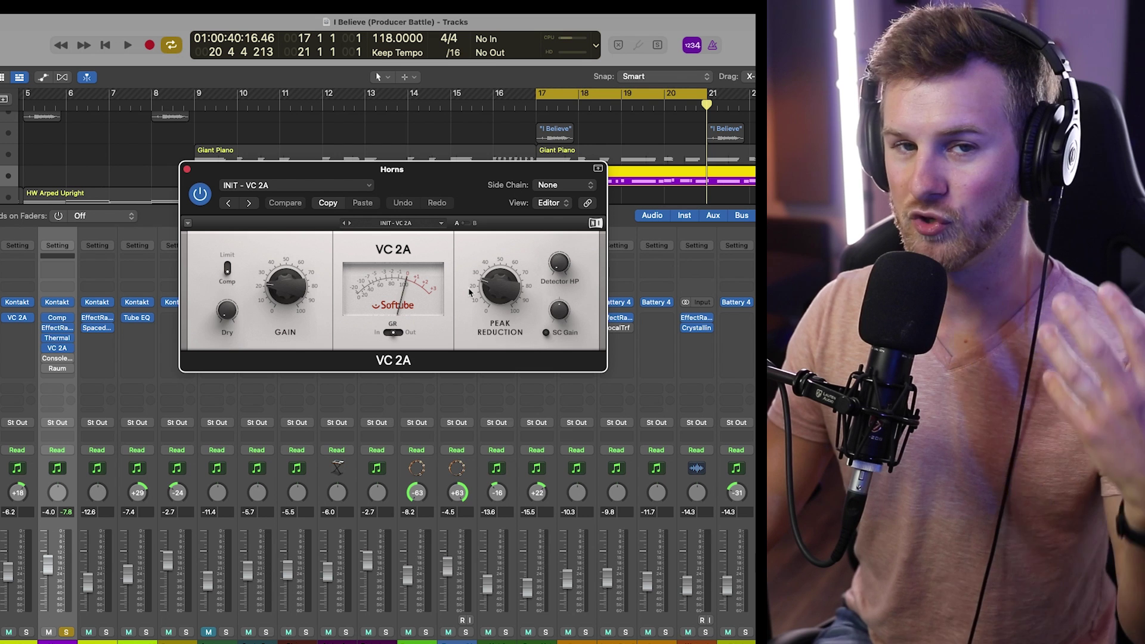
mouse_move(498, 290)
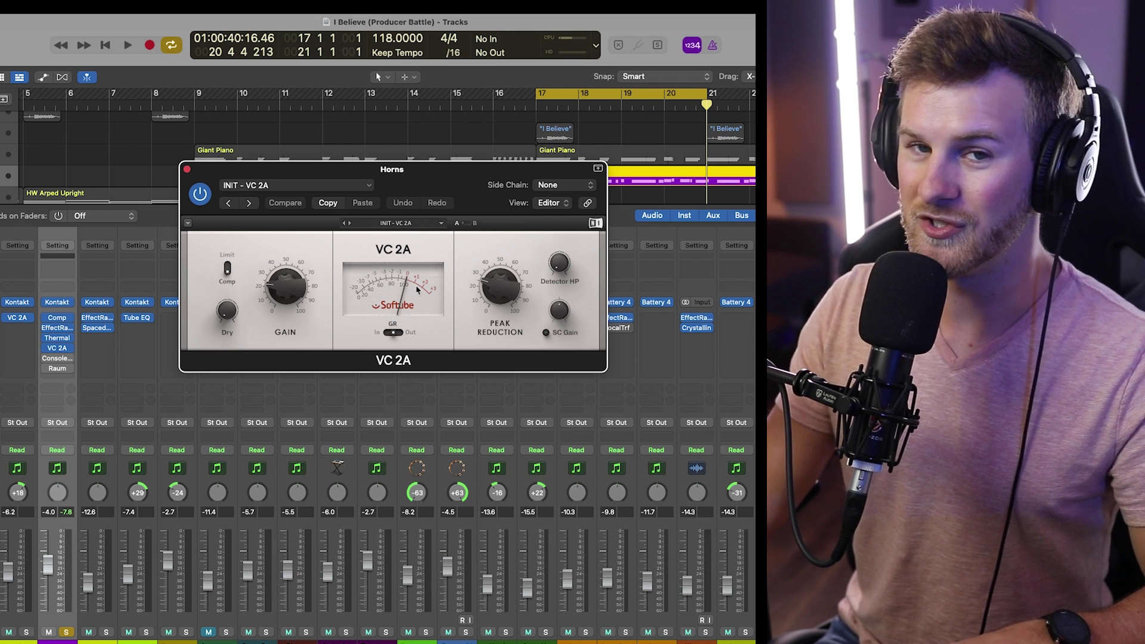
key(space)
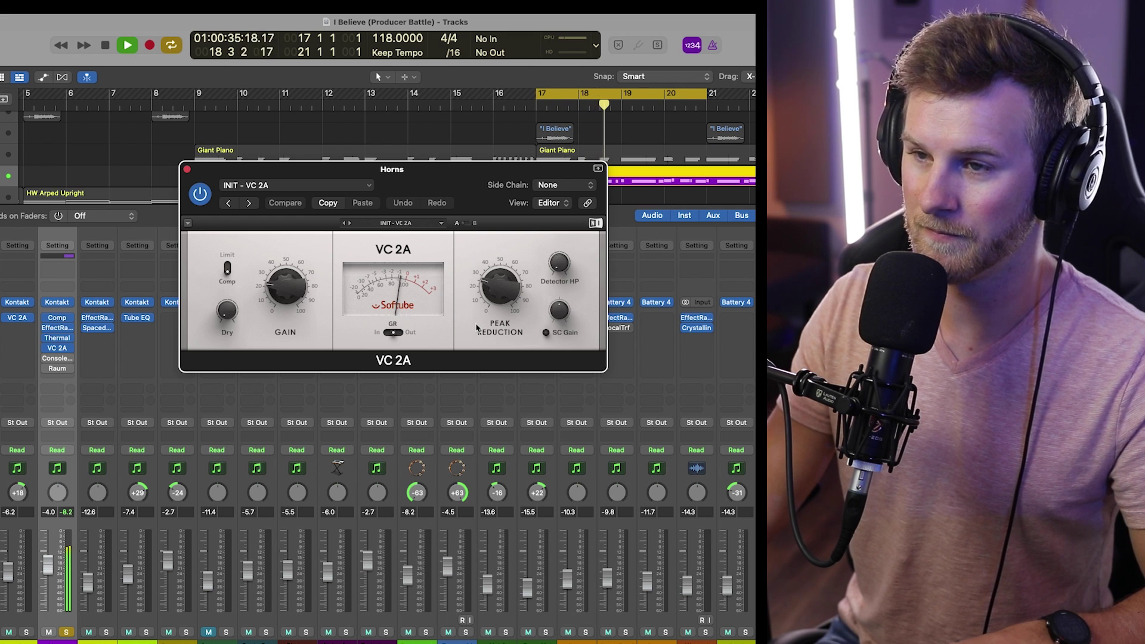
key(space)
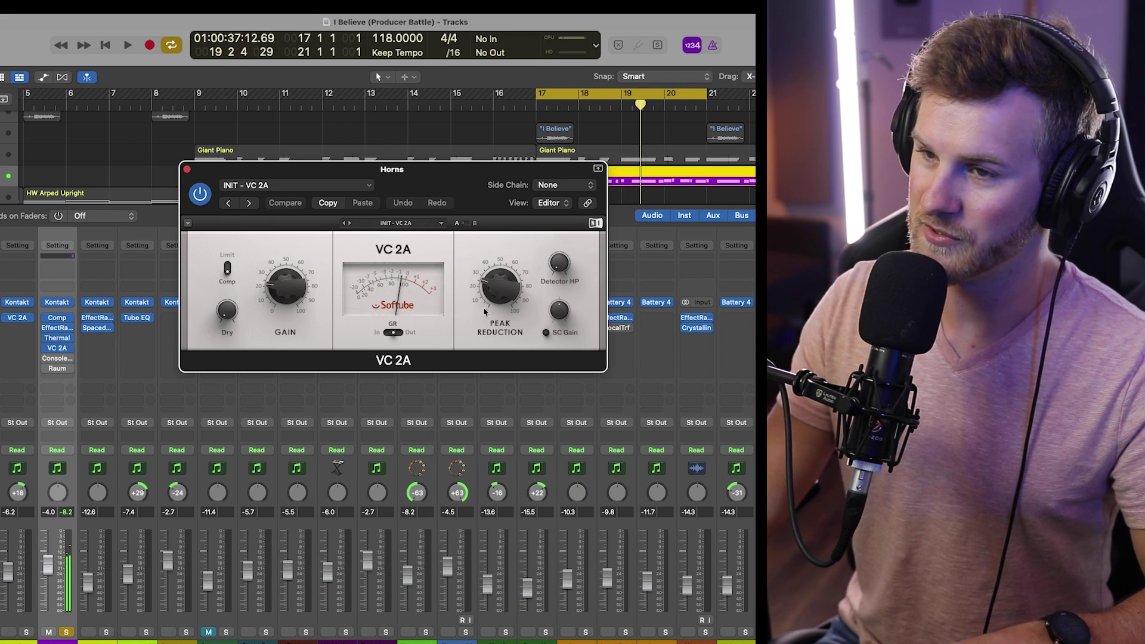
click(188, 170)
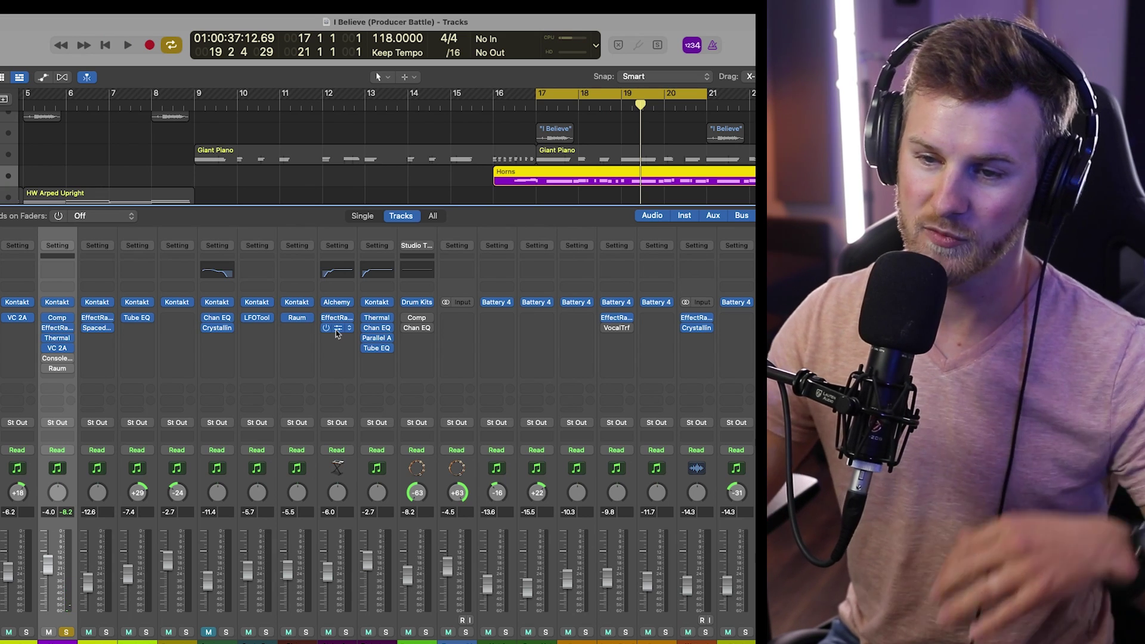
- Open the Vintage Console EQ on the Horns channel and audition the horns with it bypassed
click(58, 358)
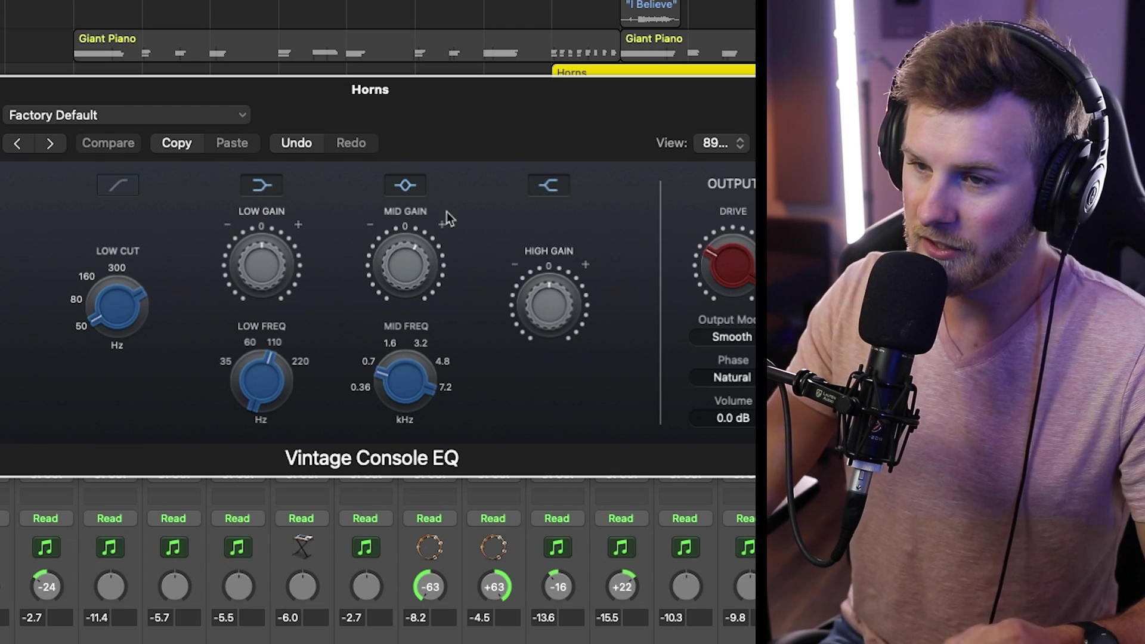
mouse_move(389, 380)
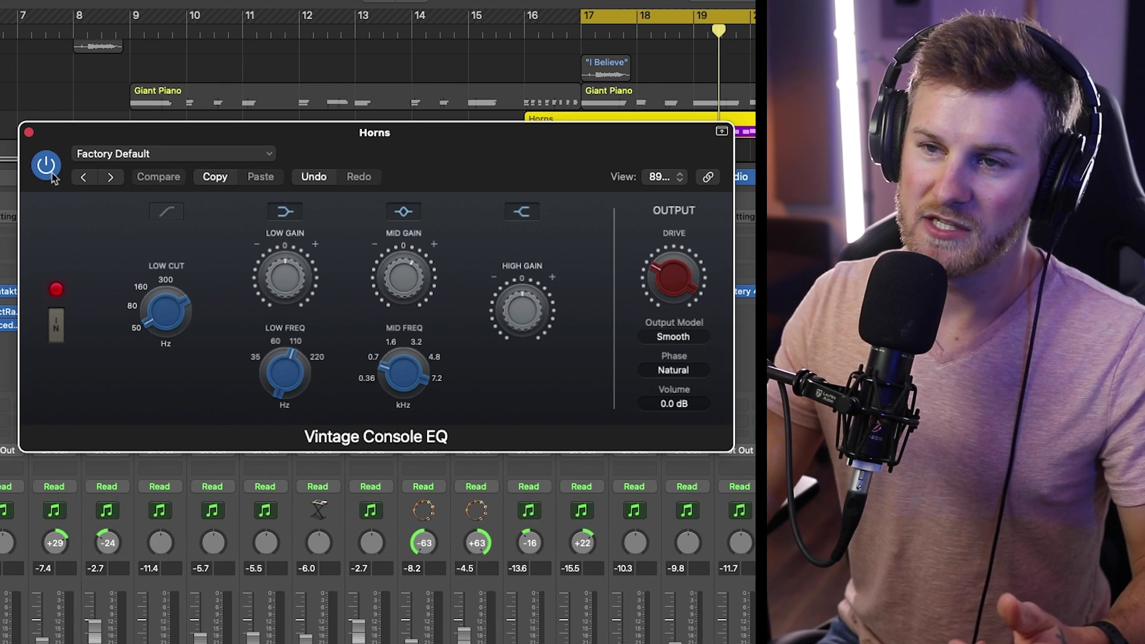
click(51, 173)
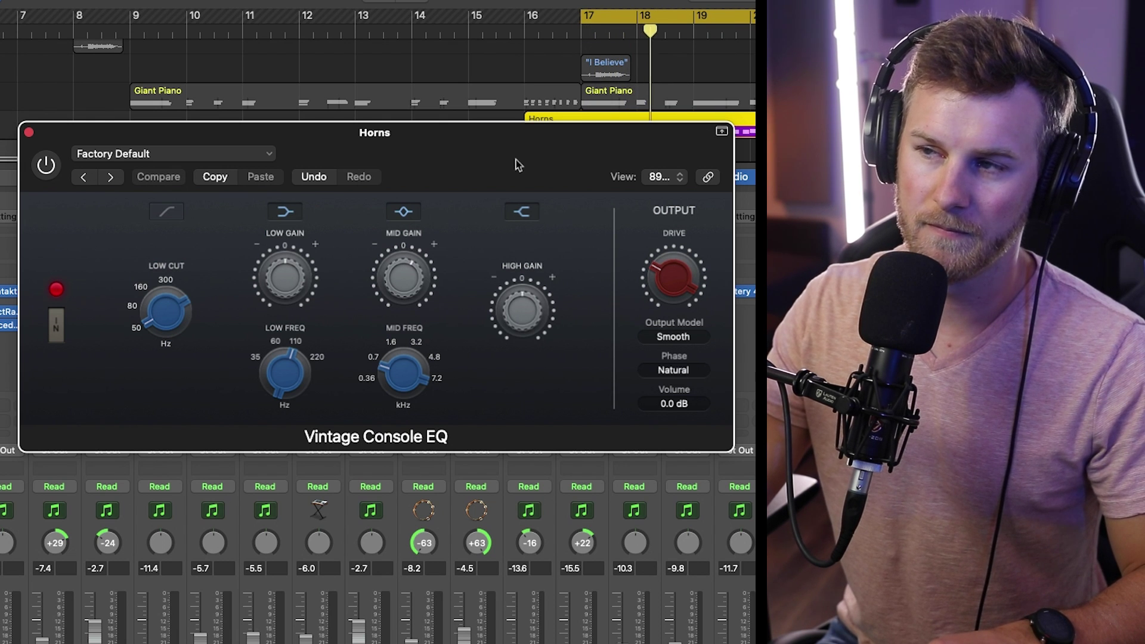
key(space)
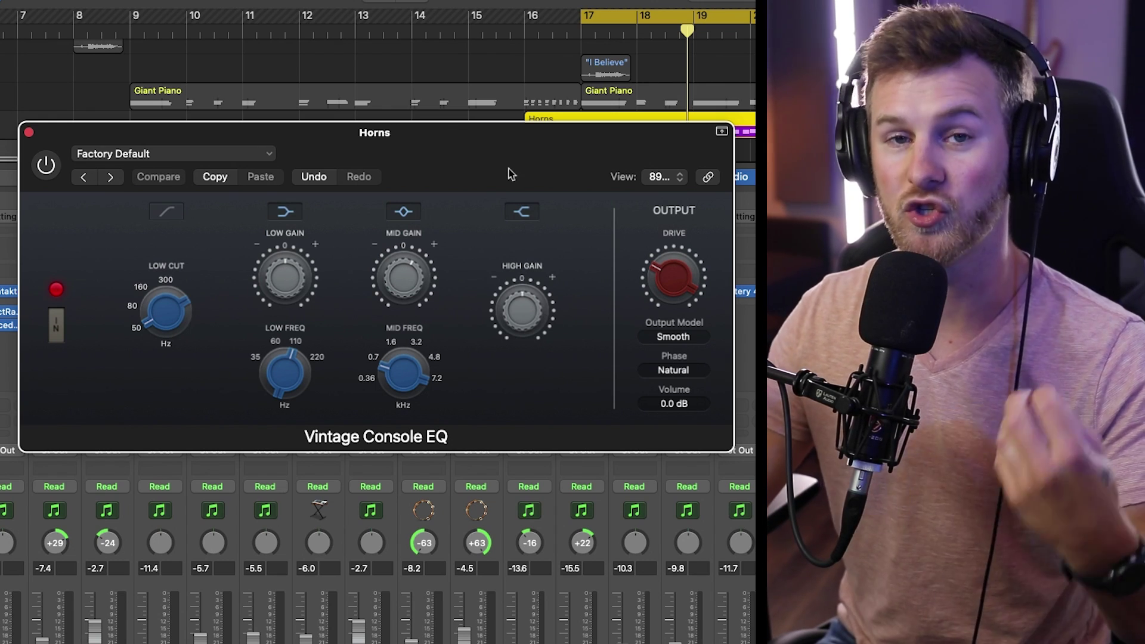
- Re-enable the Vintage Console EQ, slightly adjust its Mid Gain, and close the plug-in
drag(404, 272, 405, 265)
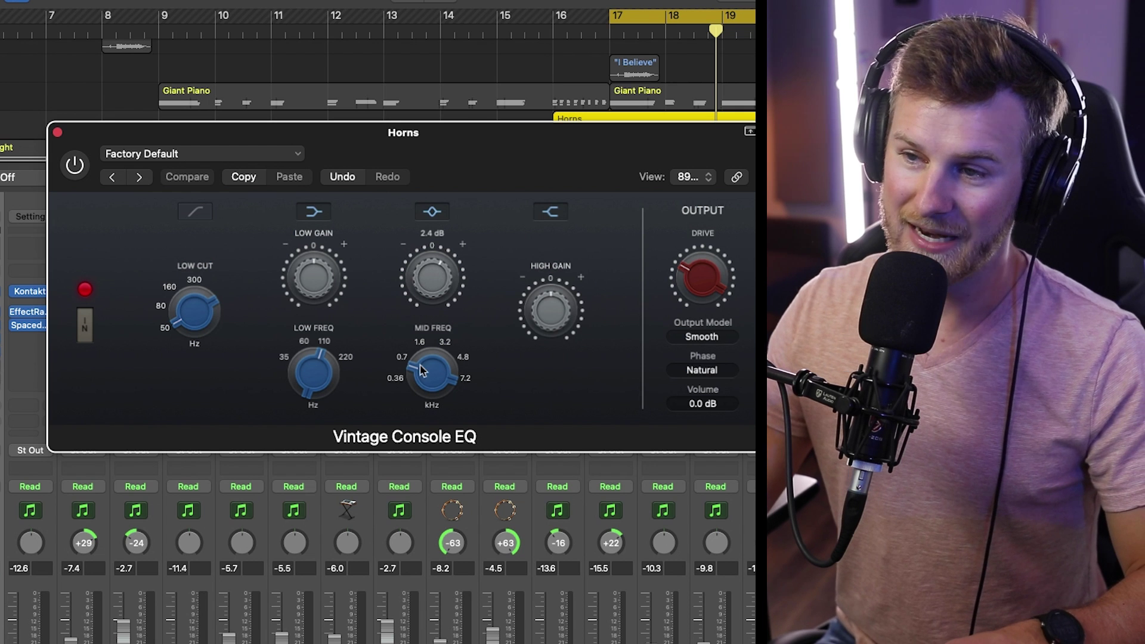
click(75, 166)
drag(404, 154, 374, 155)
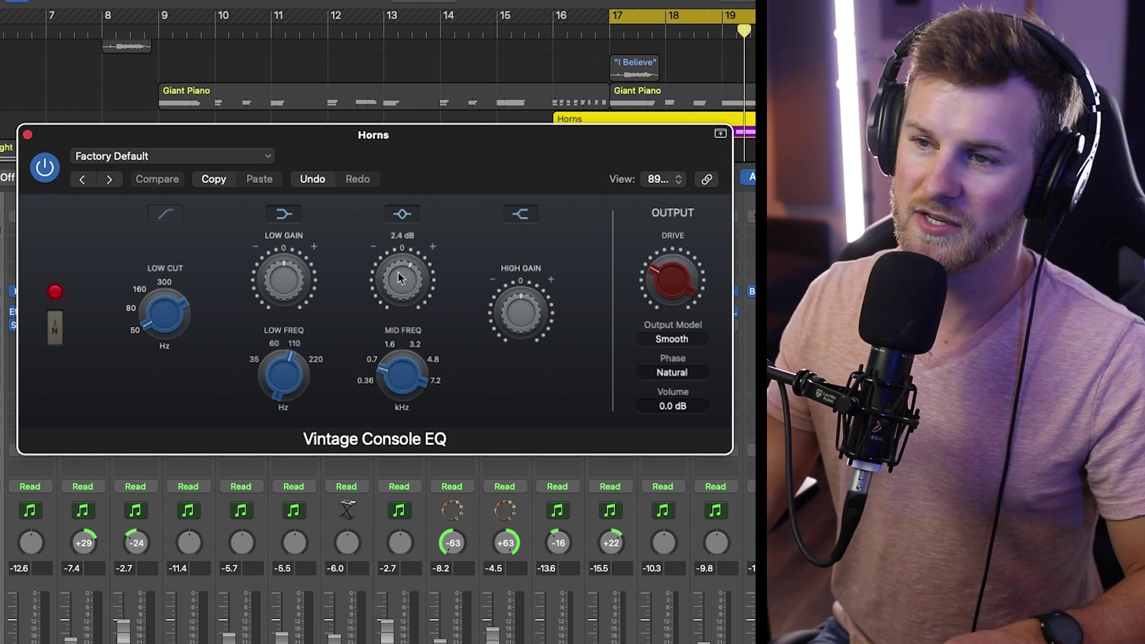
mouse_move(399, 282)
mouse_down()
mouse_move(402, 266)
mouse_move(403, 285)
mouse_up()
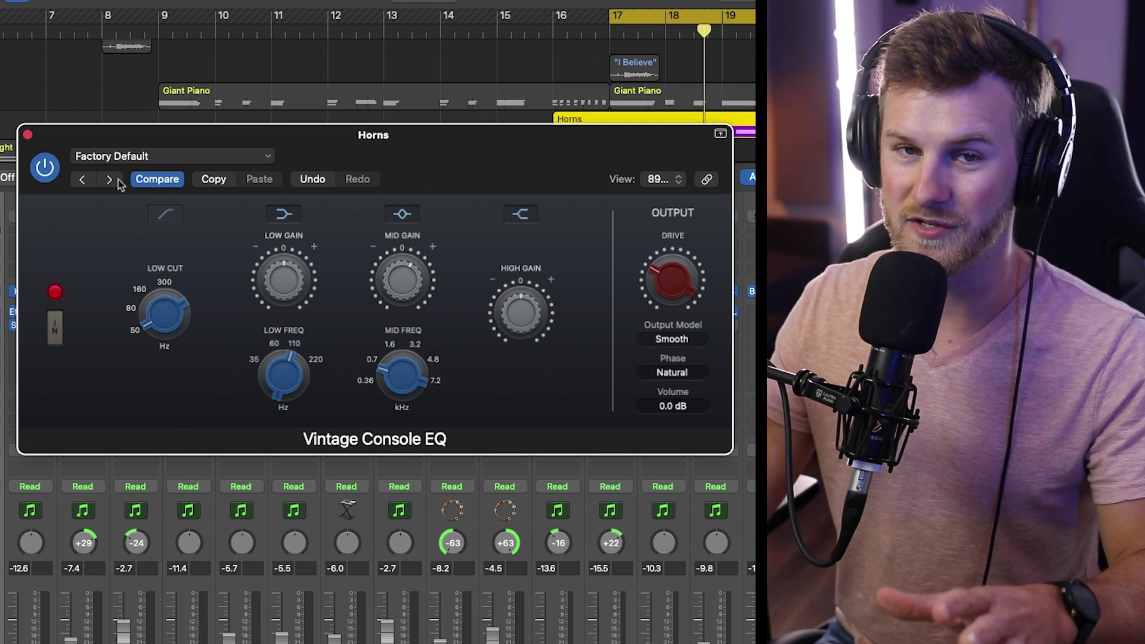
key(super+w)
- Open the Raum reverb on the Horns channel and review its Airy mode settings
click(294, 311)
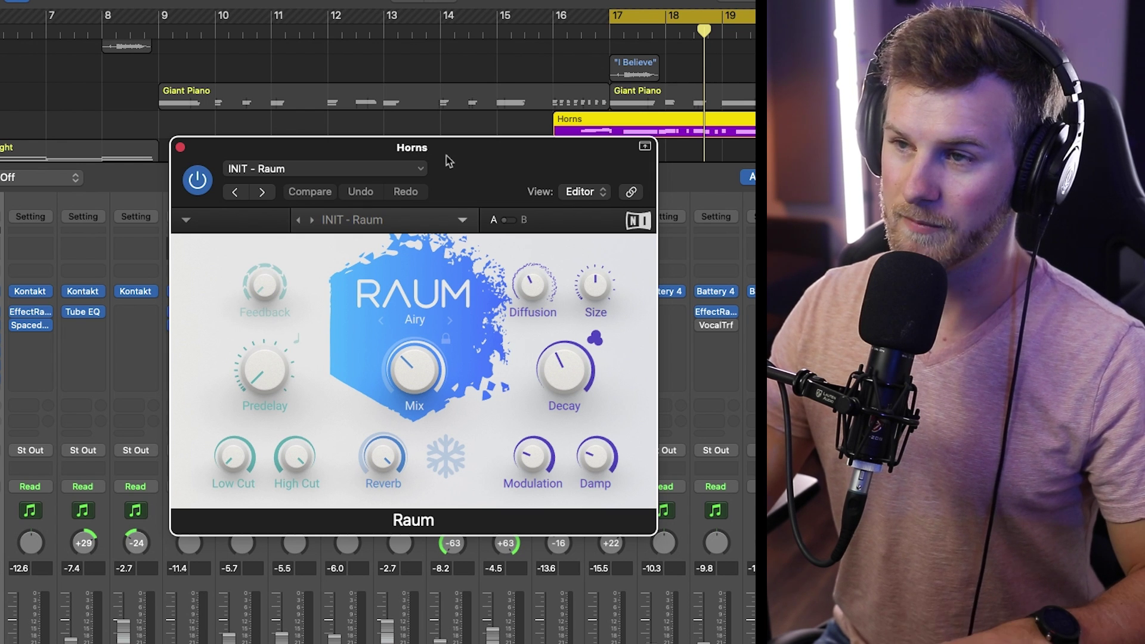
click(500, 69)
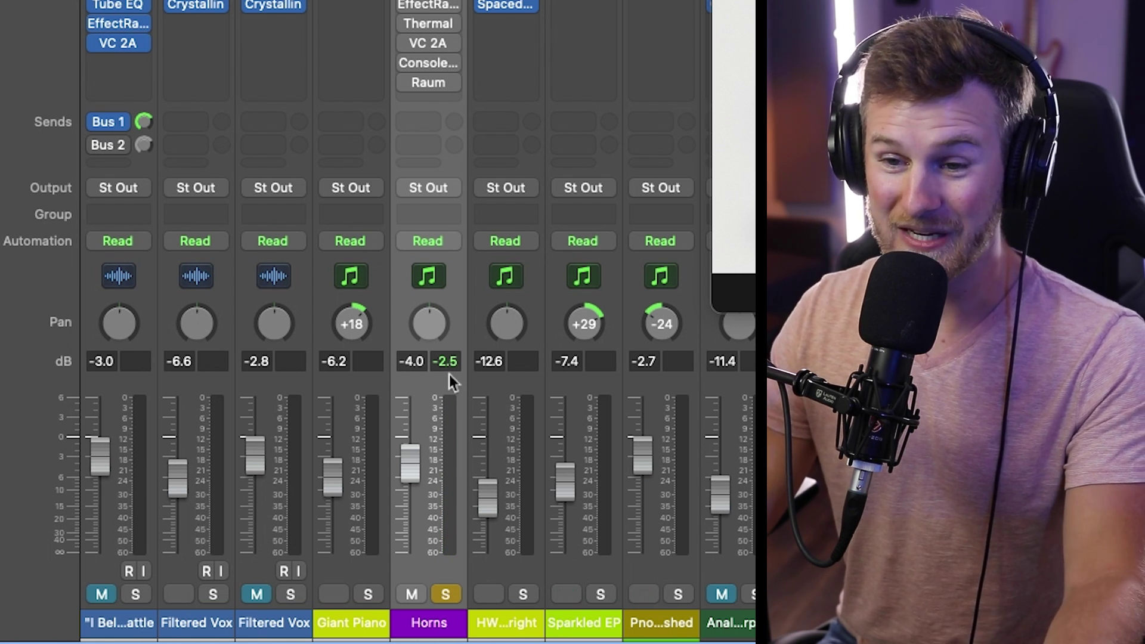
- Switch the Horns channel's whole effects chain back on and play the soloed horns
drag(462, 24, 417, 109)
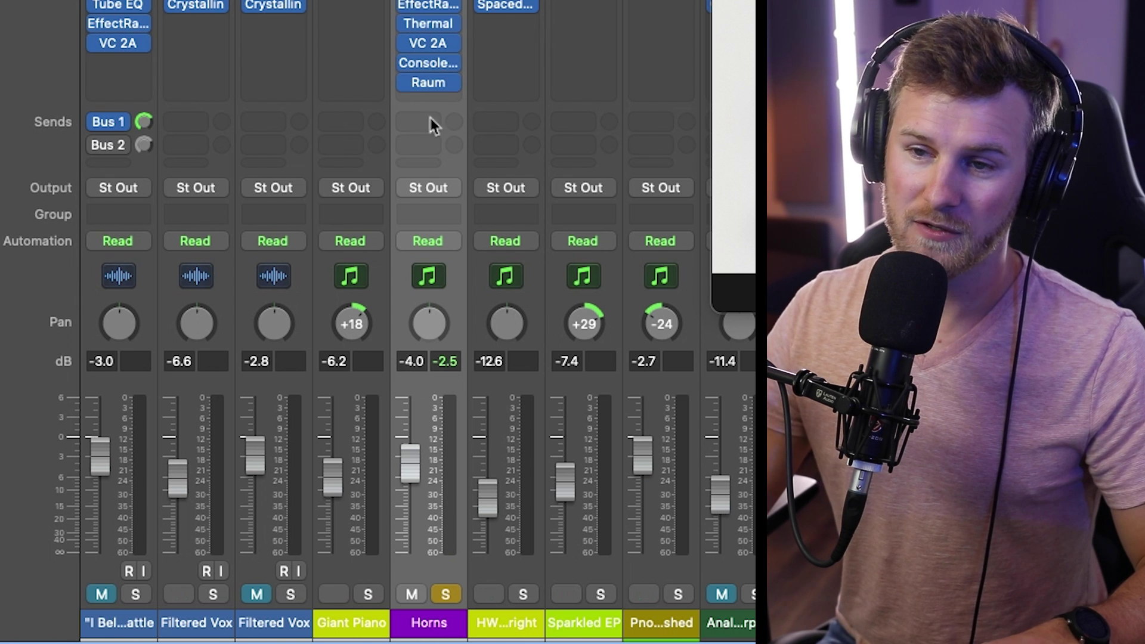
key(space)
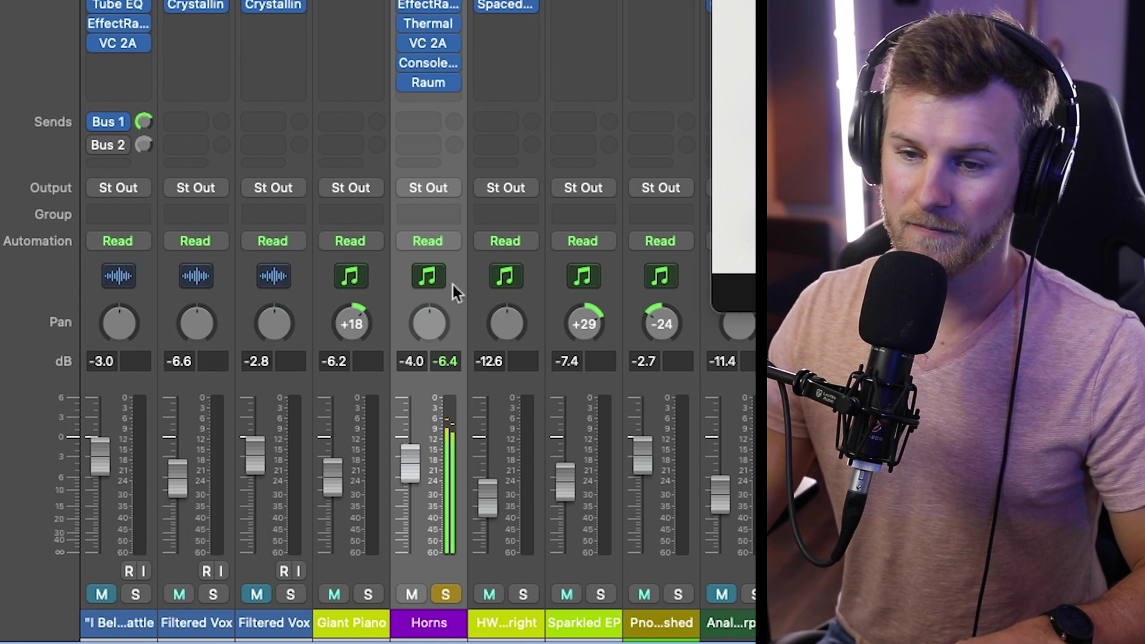